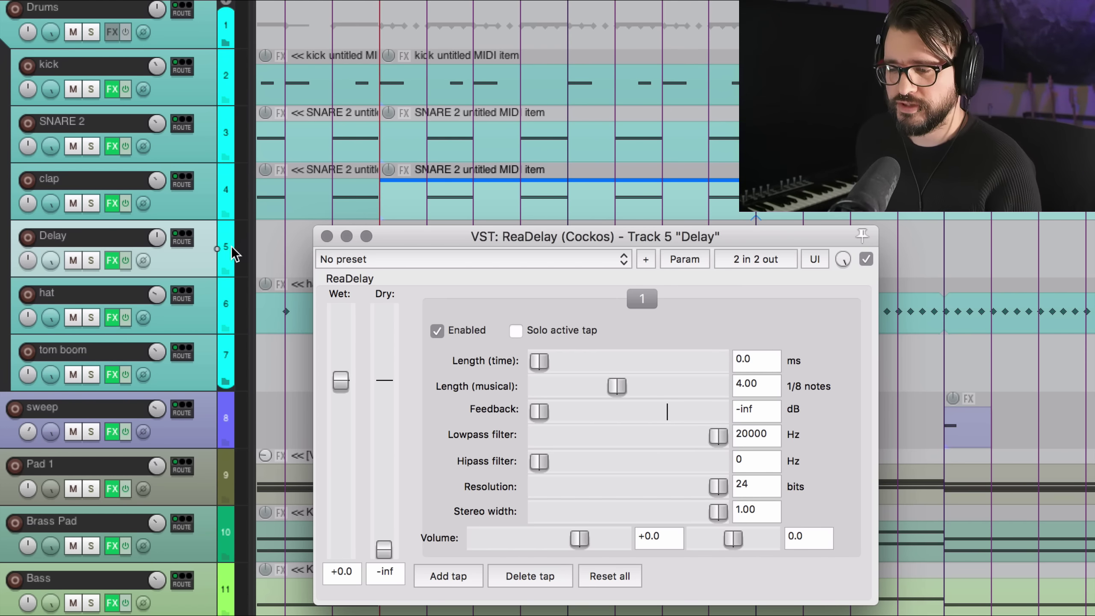
Create a send from the clap track to the Delay track at -6 dB and close the send controls.
{"action": "left_click", "coordinate": [186, 191]}
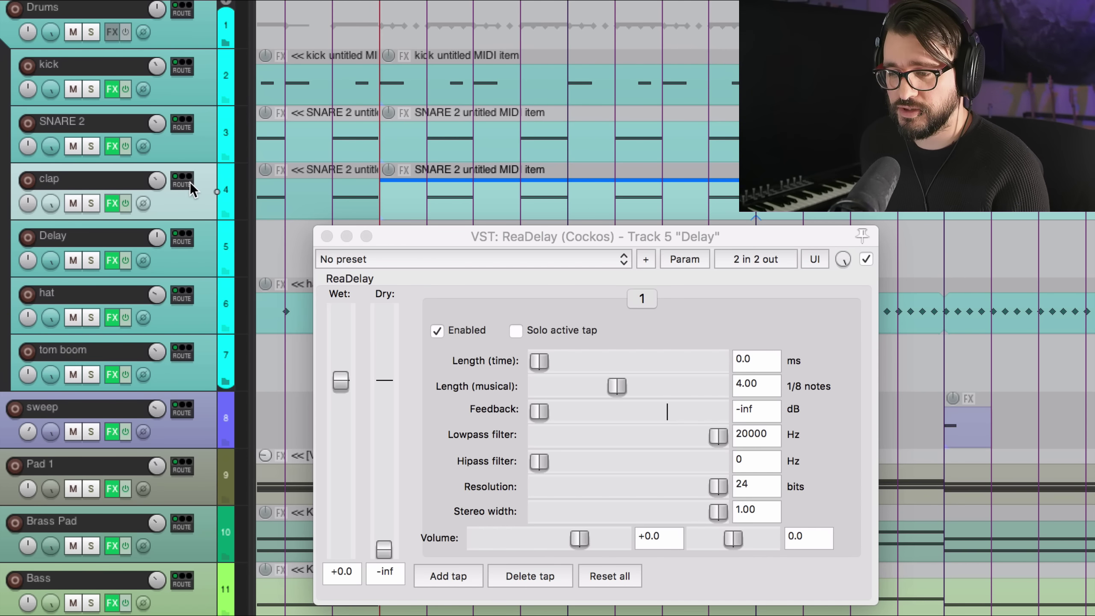
{"action": "left_click_drag", "start_coordinate": [207, 260], "coordinate": [207, 259]}
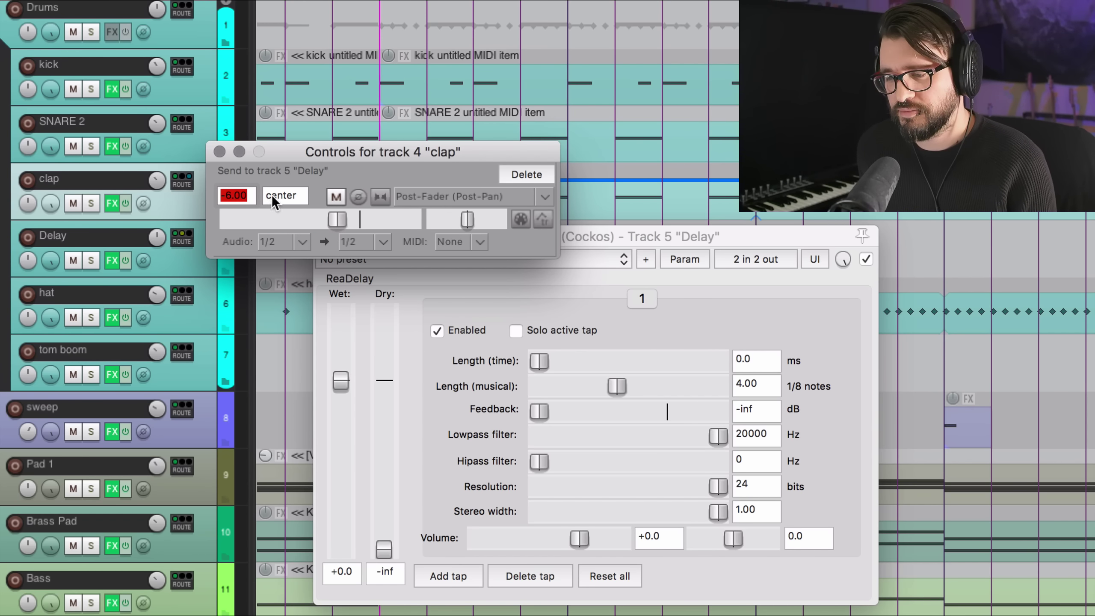
{"action": "left_click", "coordinate": [219, 151]}
{"action": "left_click_drag", "start_coordinate": [421, 235], "coordinate": [415, 243]}
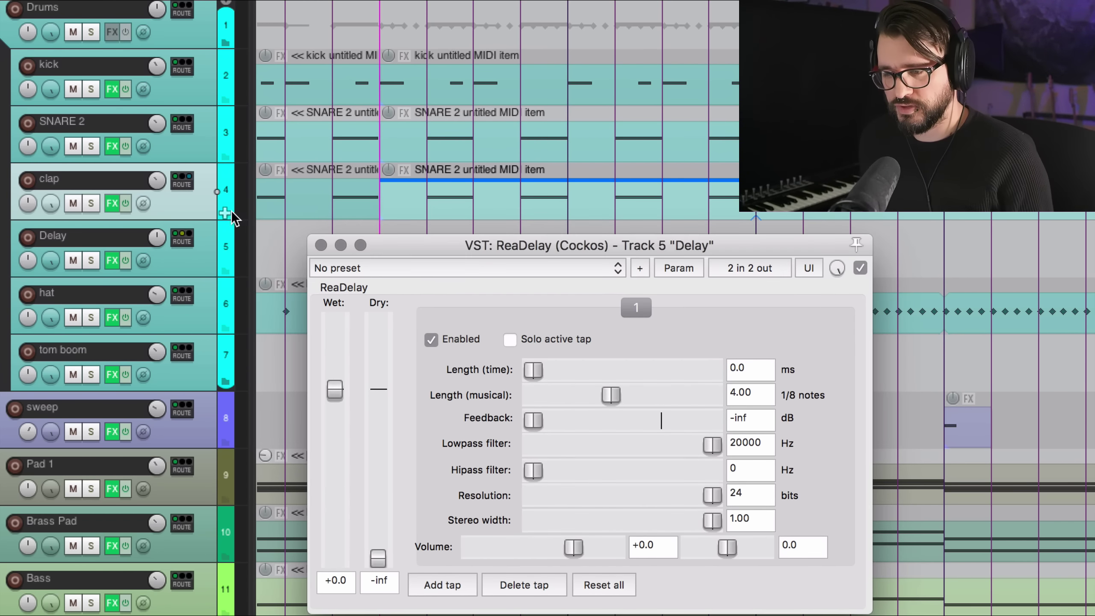
Solo the clap and Delay tracks and play them back together.
{"action": "left_click", "coordinate": [93, 202]}
{"action": "left_click", "coordinate": [91, 260]}
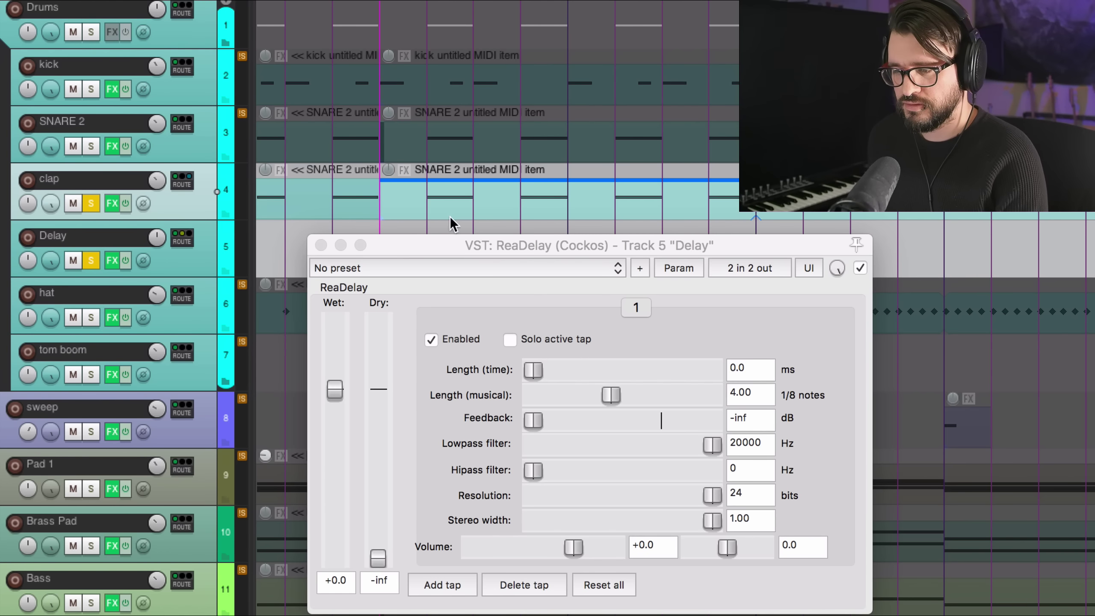
{"action": "key", "text": "space"}
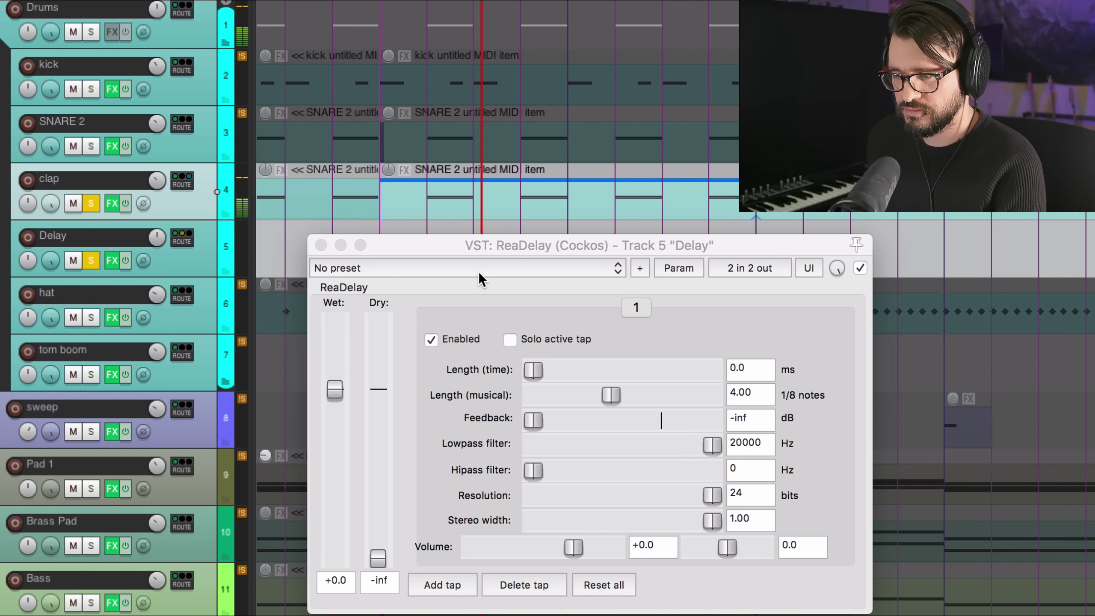
{"action": "key", "text": "space"}
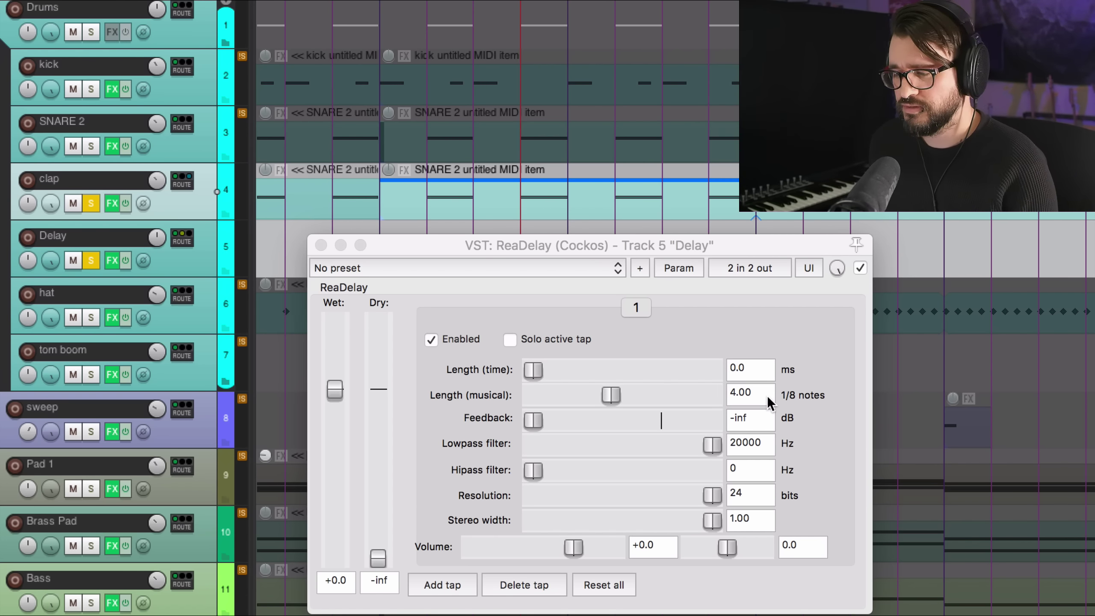
Set the first delay tap's musical length to 0.5 eighth notes, pan it to -1.0, and listen from the start of the second clap item.
{"action": "left_click_drag", "start_coordinate": [767, 395], "coordinate": [675, 393]}
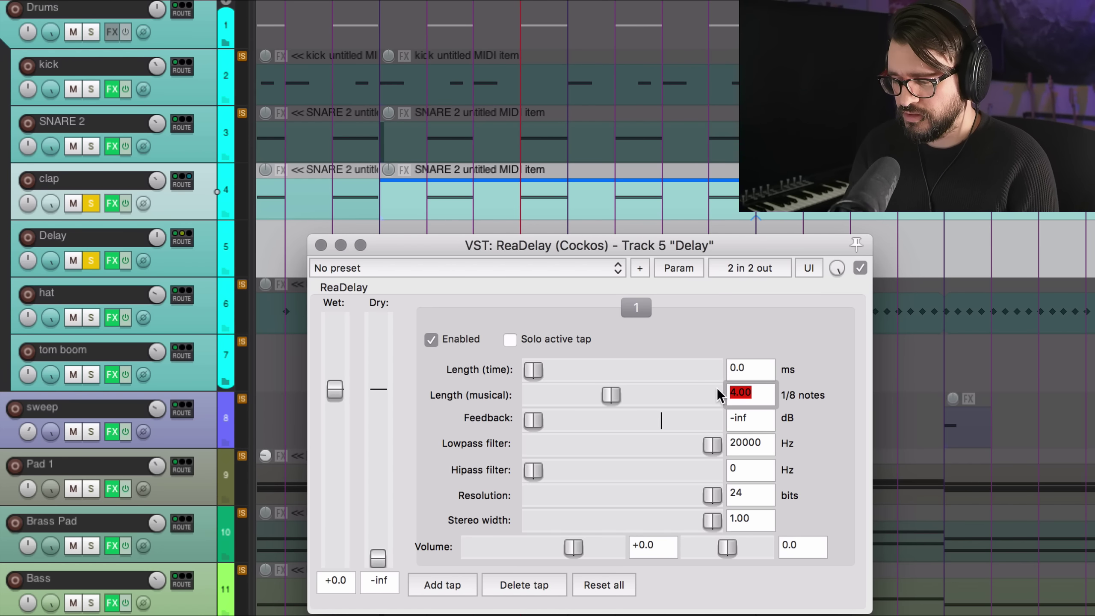
{"action": "type", "text": "0.5"}
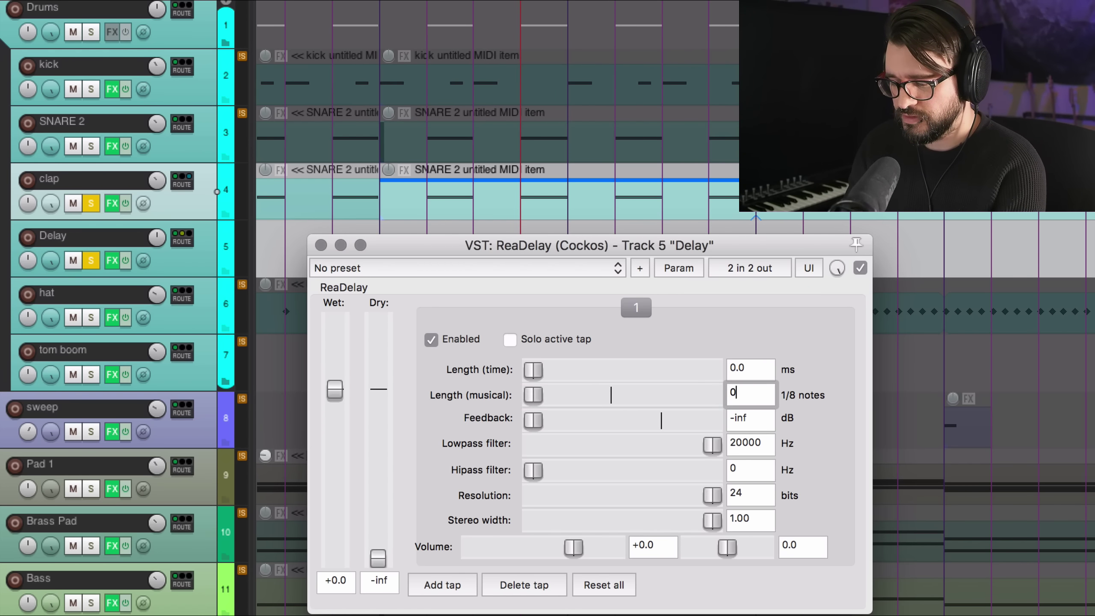
{"action": "key", "text": "Return"}
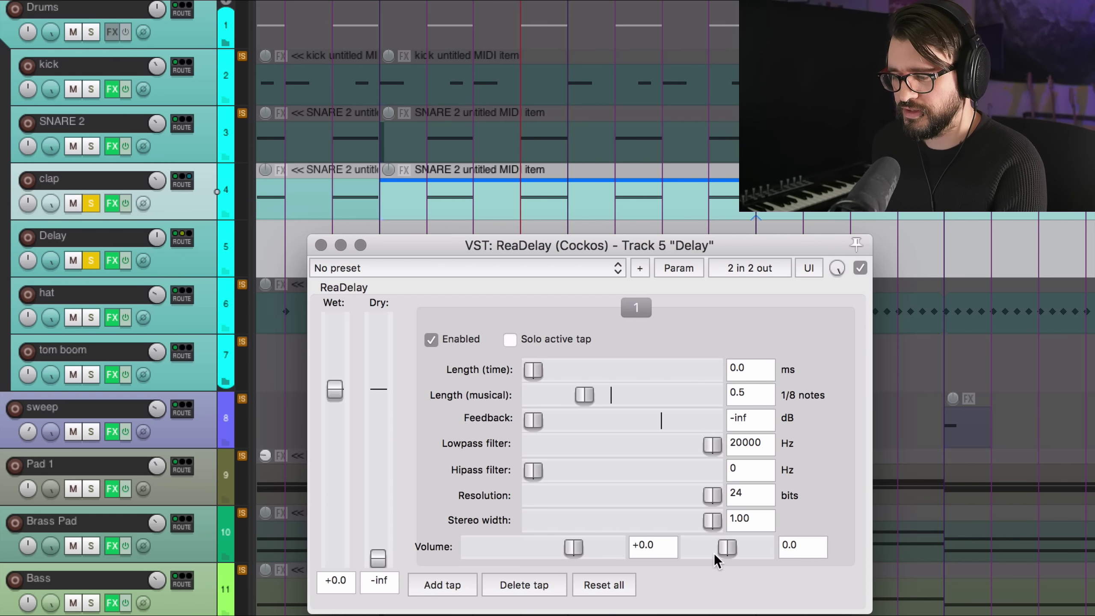
{"action": "left_click_drag", "start_coordinate": [725, 551], "coordinate": [640, 549]}
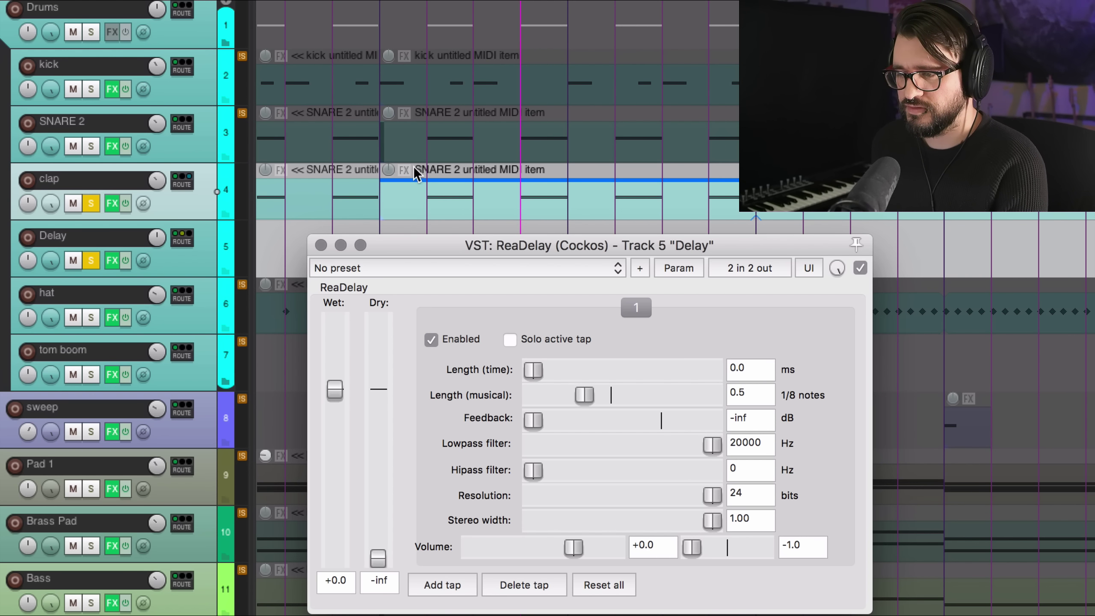
{"action": "left_click", "coordinate": [388, 228]}
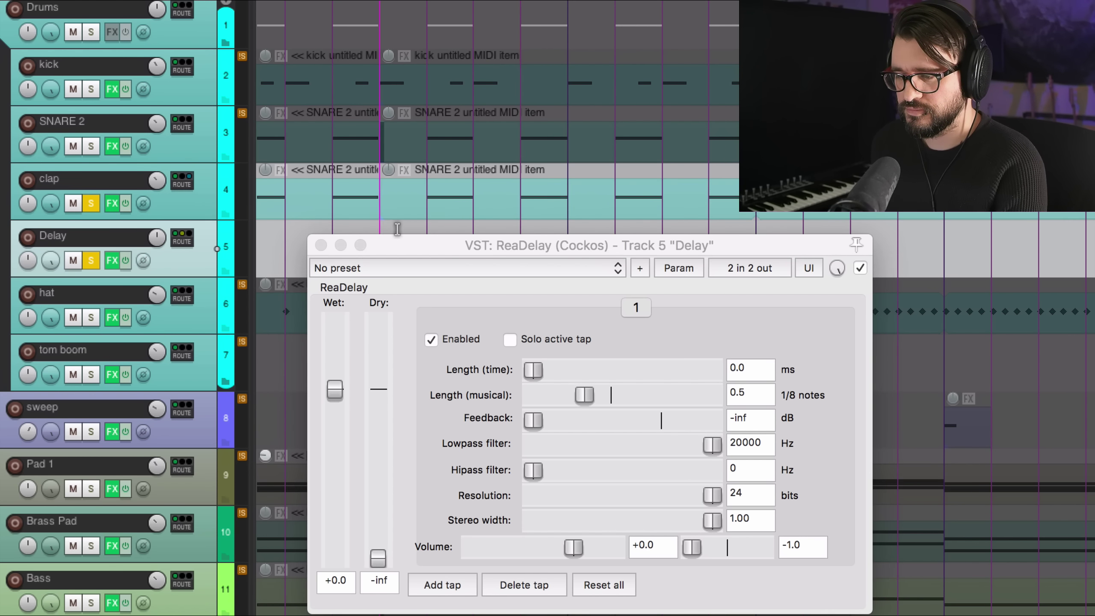
{"action": "key", "text": "space"}
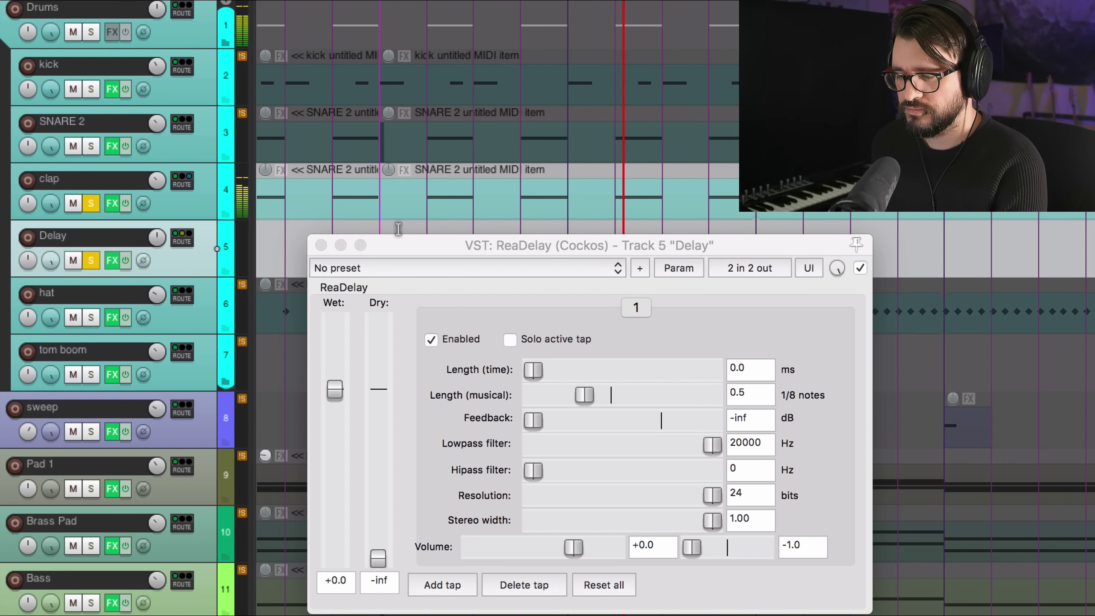
{"action": "key", "text": "space"}
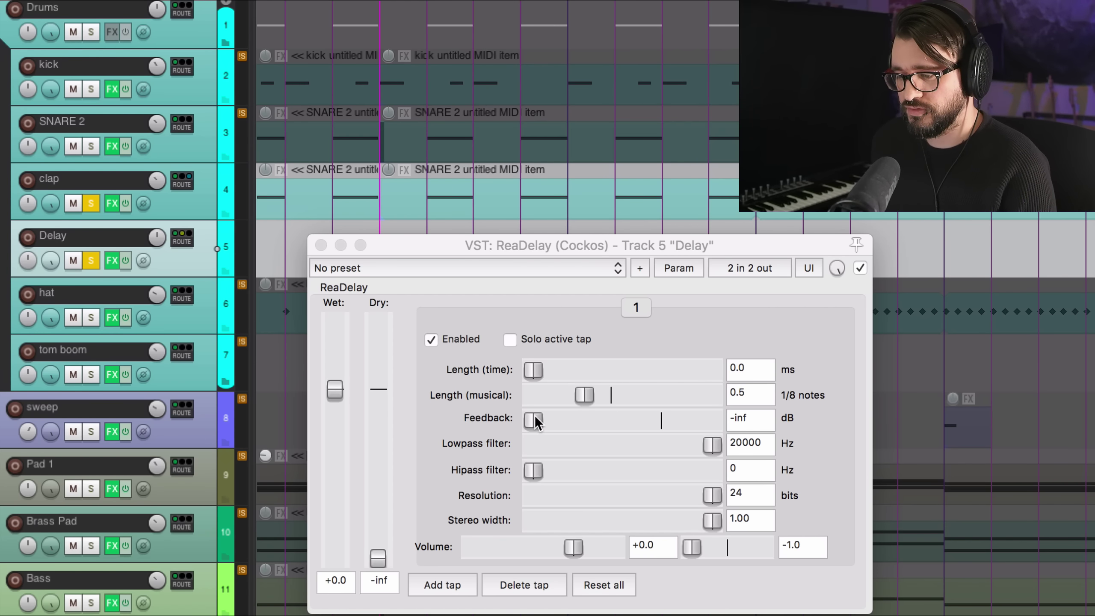
Try about -5.9 dB of feedback on the first tap during playback, and return the feedback to -inf.
{"action": "left_click_drag", "start_coordinate": [534, 418], "coordinate": [641, 420]}
{"action": "key", "text": "space"}
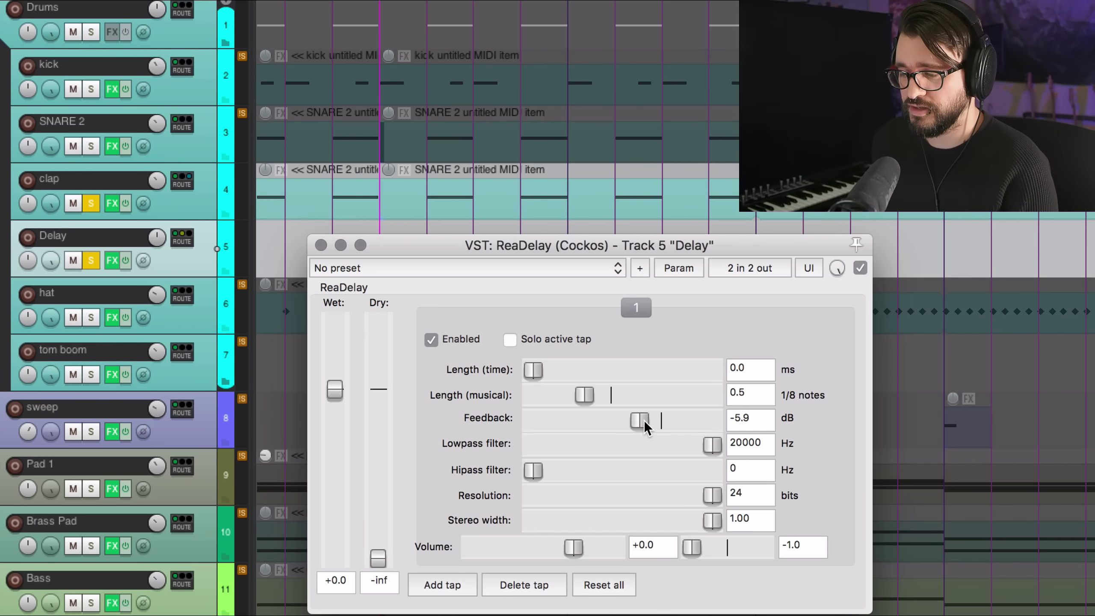
{"action": "left_click_drag", "start_coordinate": [643, 420], "coordinate": [477, 415]}
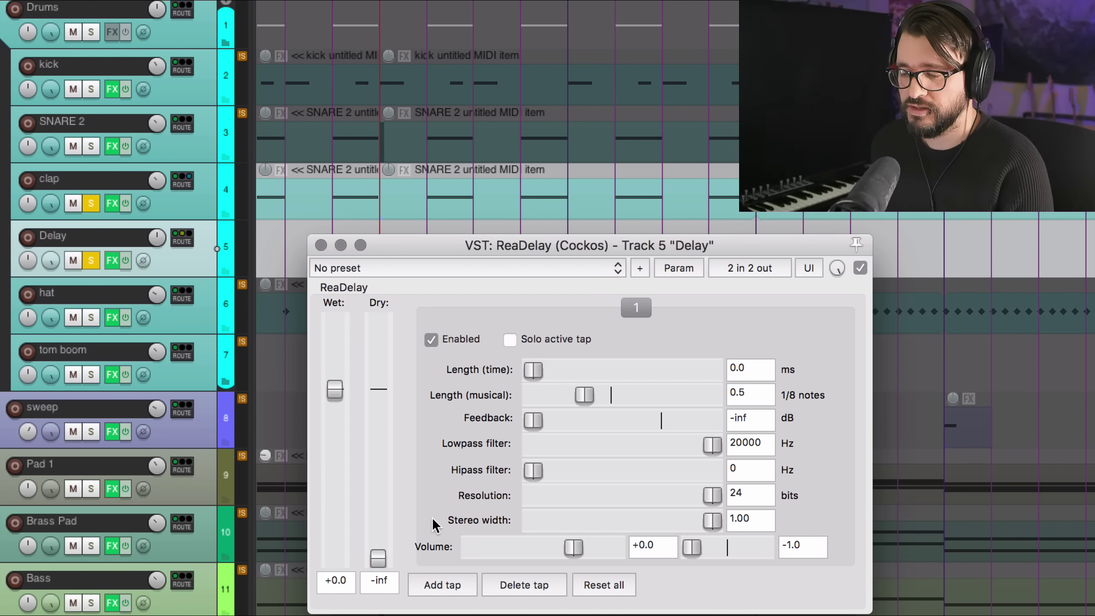
Add a second delay tap with a musical length of 1 eighth note and centred pan, and play it back.
{"action": "left_click", "coordinate": [445, 585]}
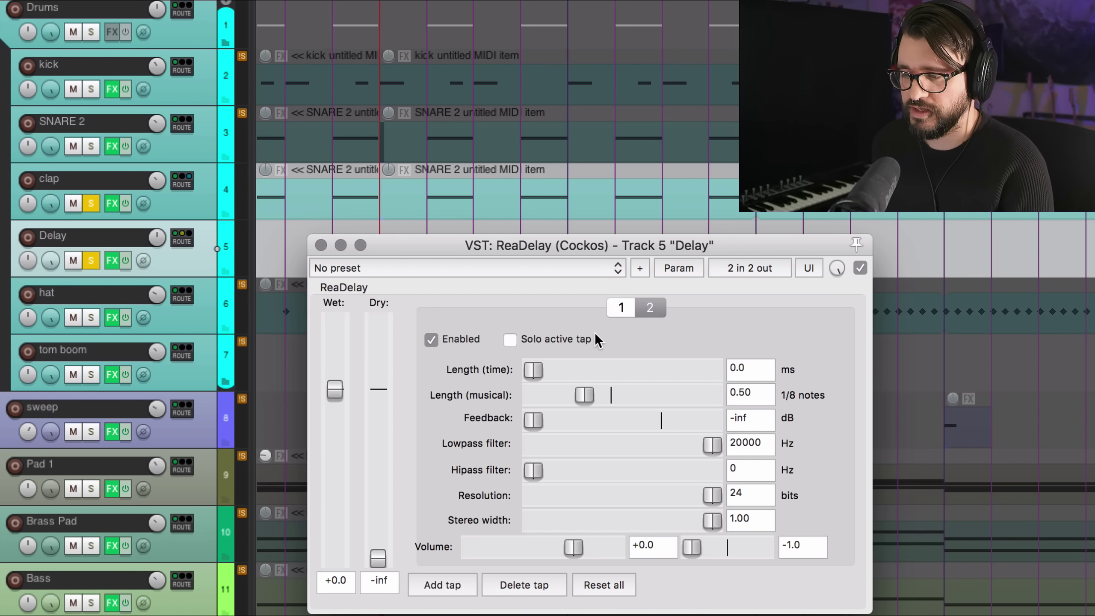
{"action": "left_click", "coordinate": [619, 309]}
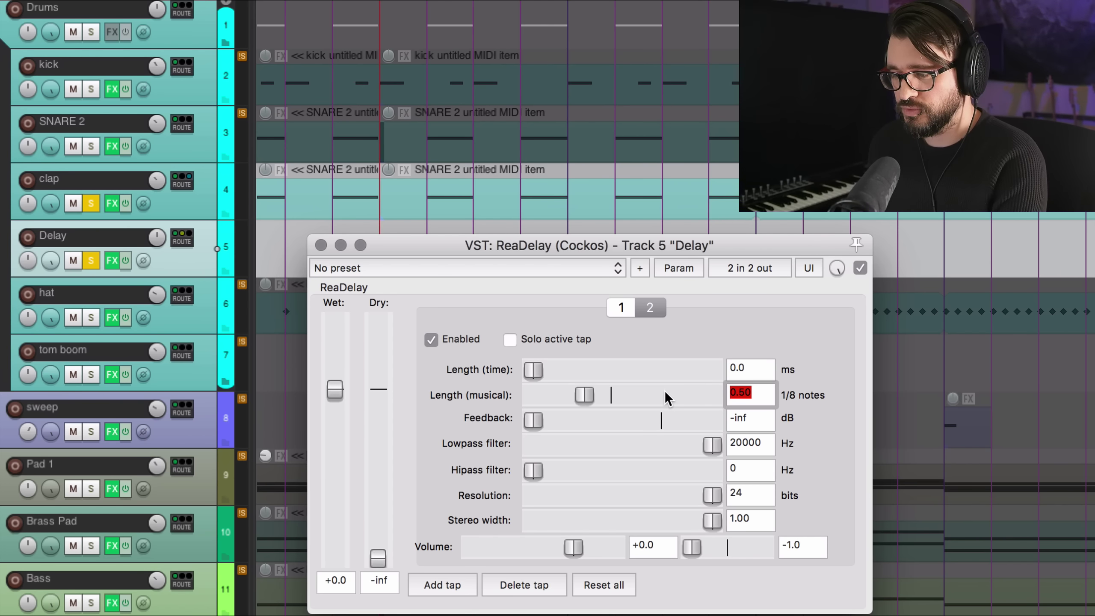
{"action": "type", "text": "1"}
{"action": "key", "text": "Return"}
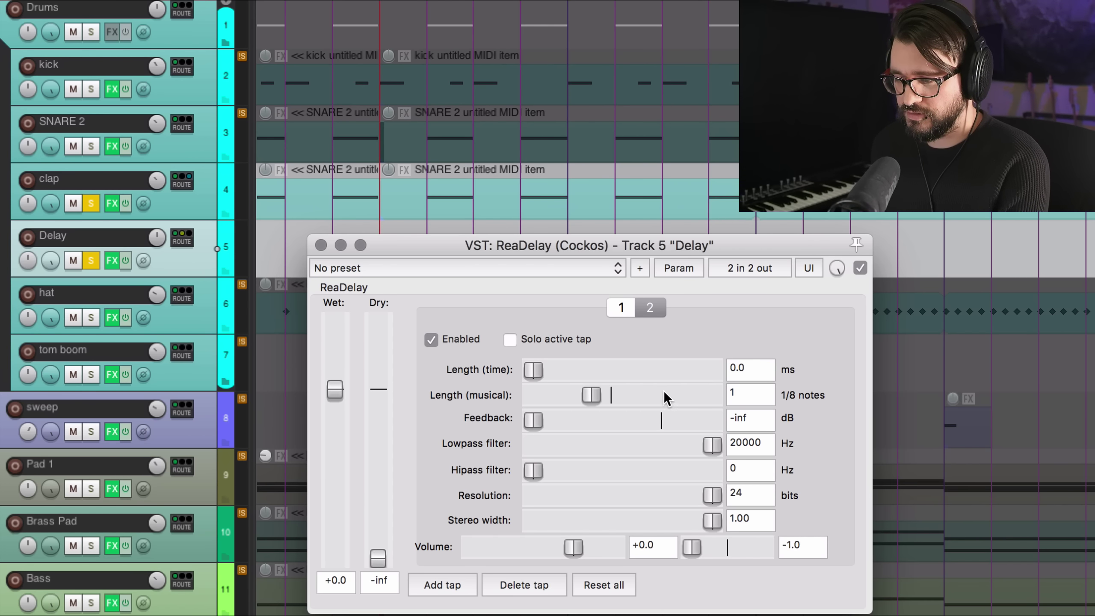
{"action": "double_click", "coordinate": [691, 546]}
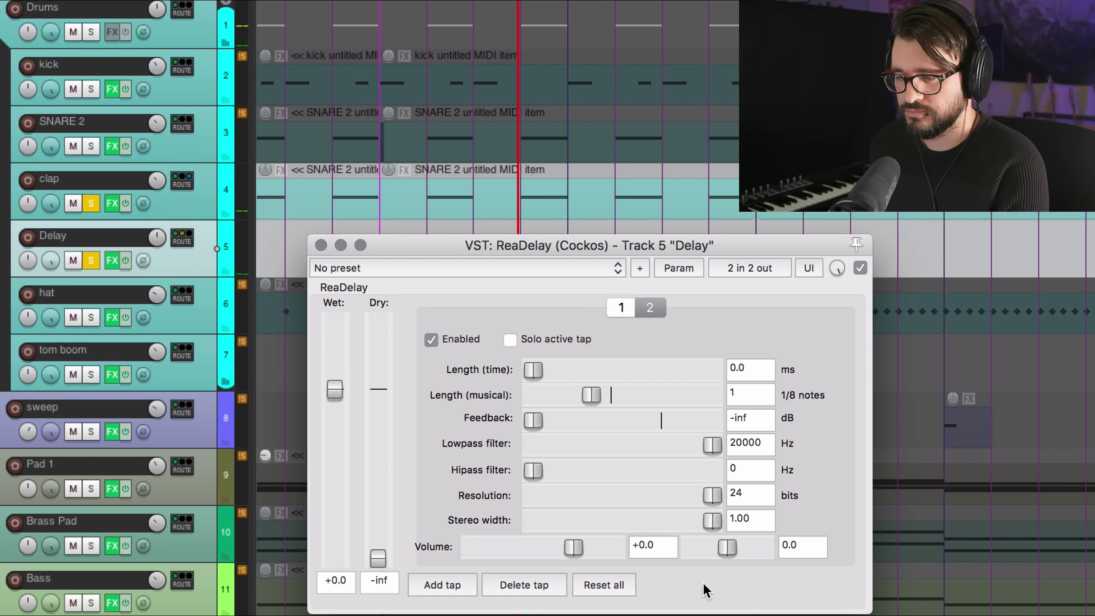
{"action": "key", "text": "space"}
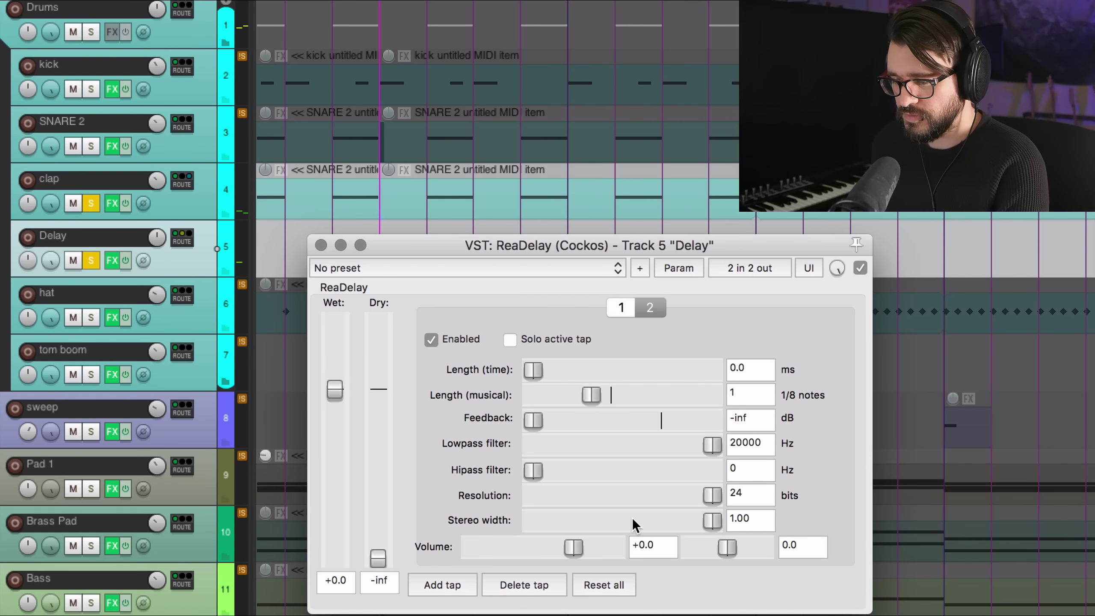
Add a third delay tap with a musical length of 1.5 eighth notes, pan it to 1.0, and play it back.
{"action": "left_click", "coordinate": [448, 580]}
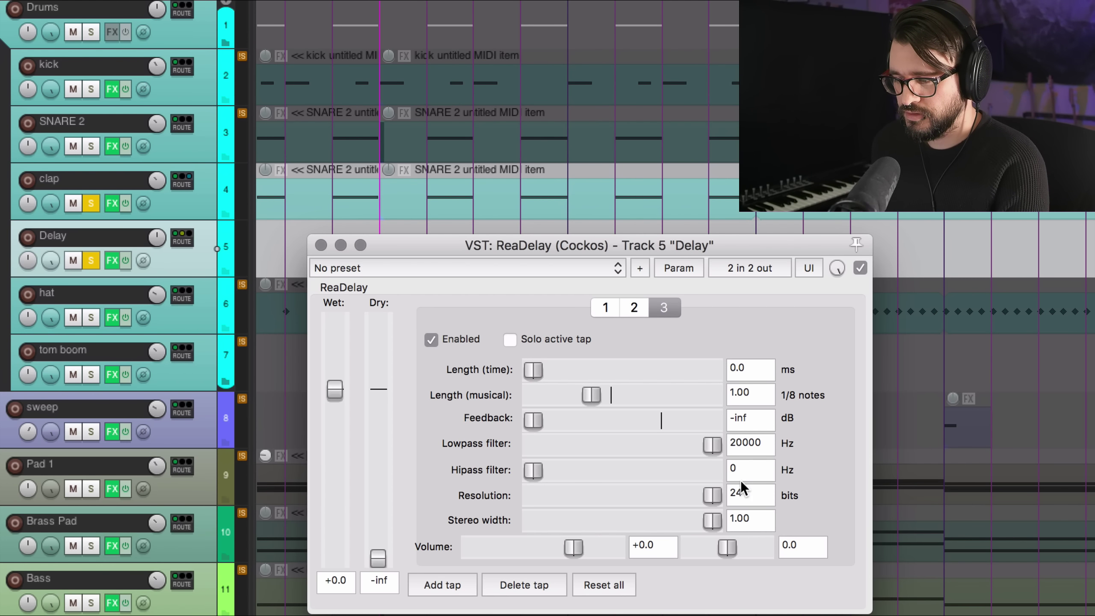
{"action": "double_click", "coordinate": [756, 391]}
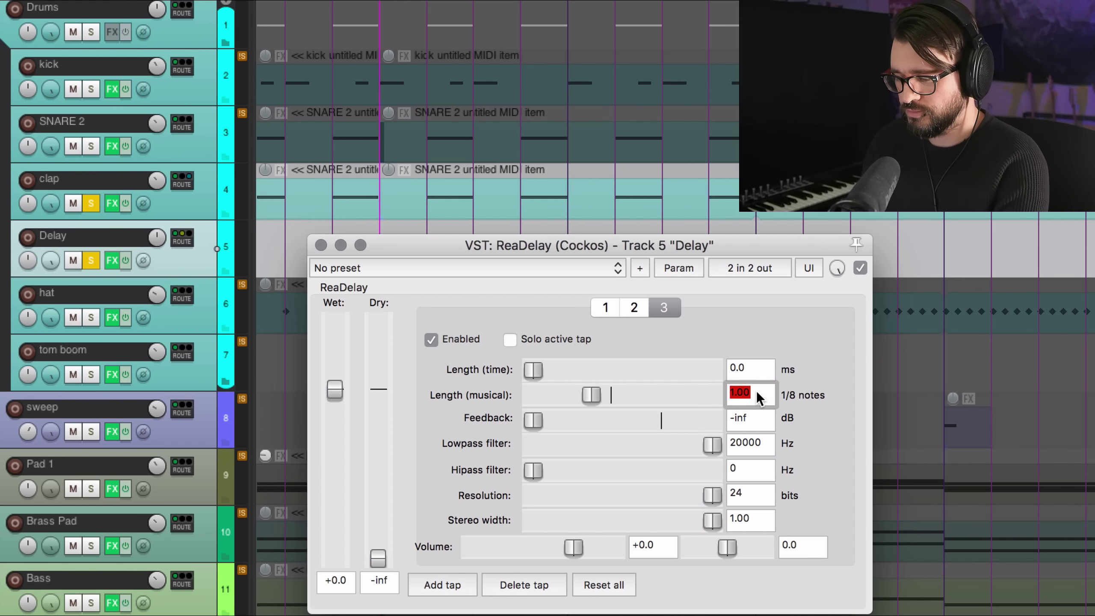
{"action": "type", "text": "1.5"}
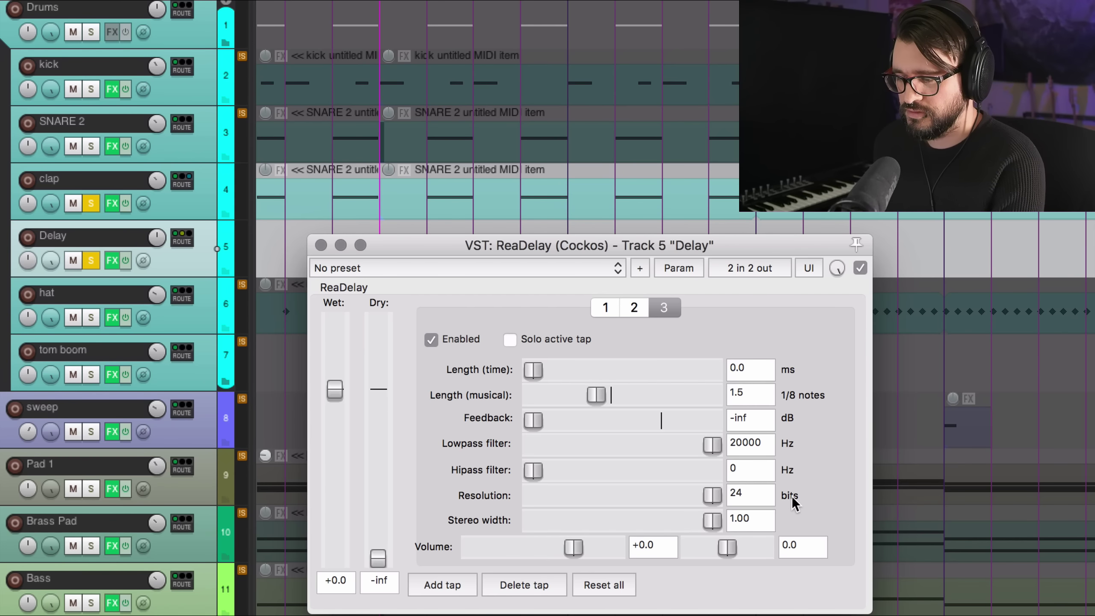
{"action": "left_click_drag", "start_coordinate": [727, 547], "coordinate": [785, 556]}
{"action": "key", "text": "space"}
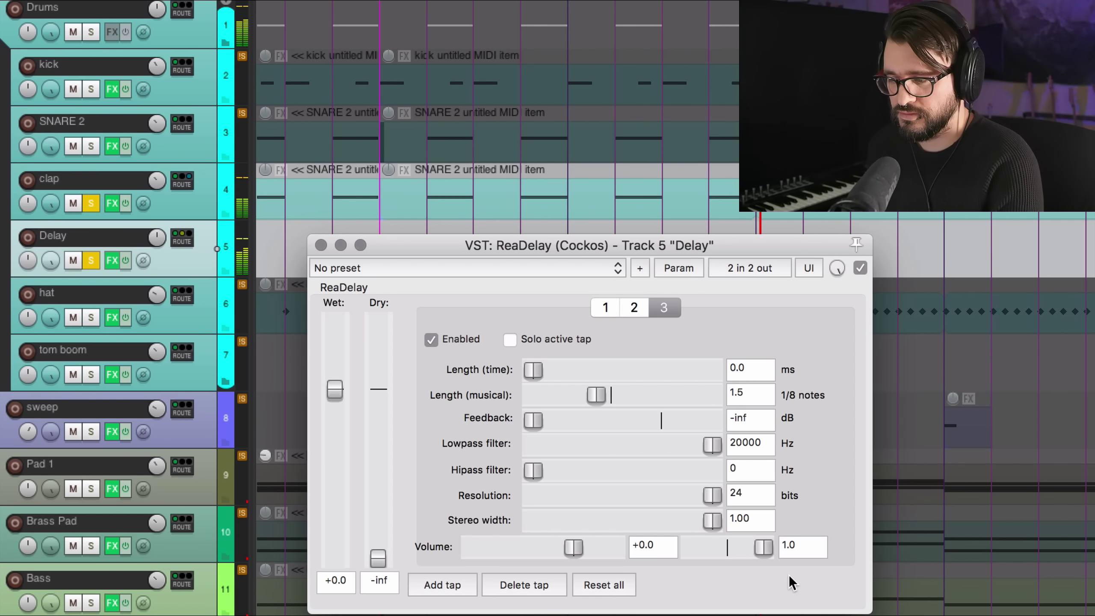
{"action": "key", "text": "space"}
Filter the first tap to about 134 Hz hipass and 4666 Hz lowpass, and the second to about 403 Hz hipass and 4666 Hz lowpass.
{"action": "left_click", "coordinate": [606, 308]}
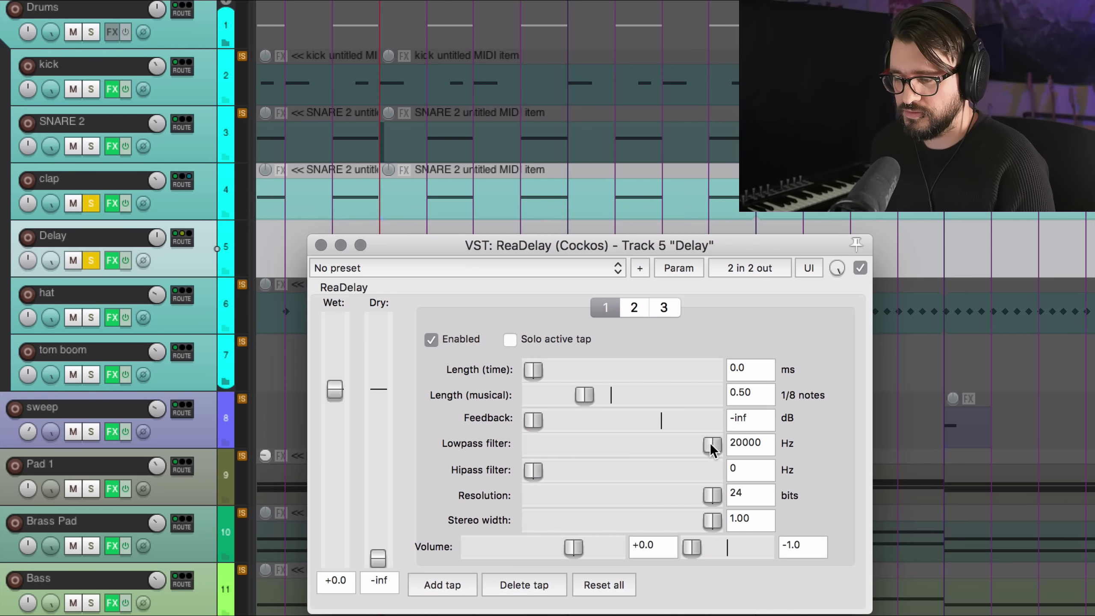
{"action": "left_click_drag", "start_coordinate": [711, 444], "coordinate": [618, 438]}
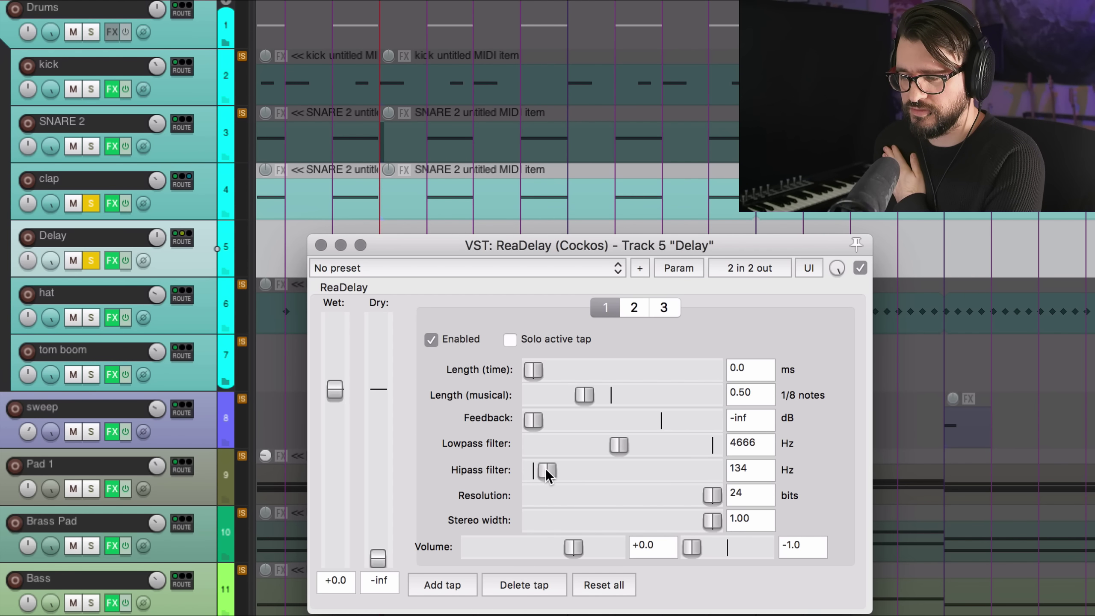
{"action": "left_click", "coordinate": [634, 307]}
{"action": "left_click_drag", "start_coordinate": [713, 444], "coordinate": [620, 442]}
{"action": "left_click_drag", "start_coordinate": [542, 467], "coordinate": [558, 467]}
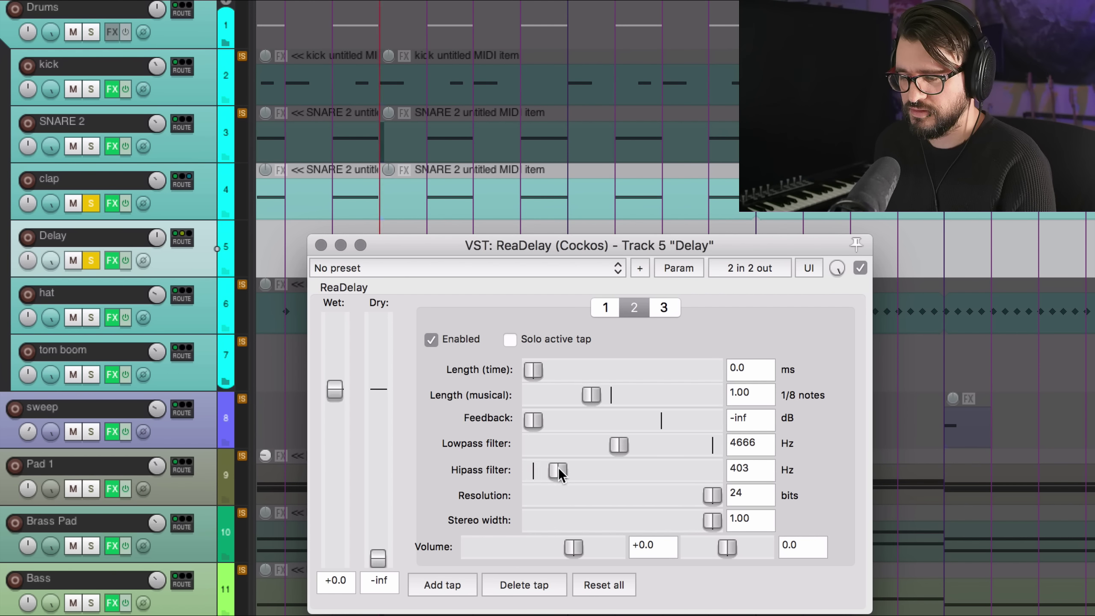
Set the third tap's lowpass filter to about 4763 Hz and its hipass to about 264 Hz, and listen to the filtered delay.
{"action": "left_click", "coordinate": [664, 307]}
{"action": "left_click_drag", "start_coordinate": [712, 444], "coordinate": [621, 443]}
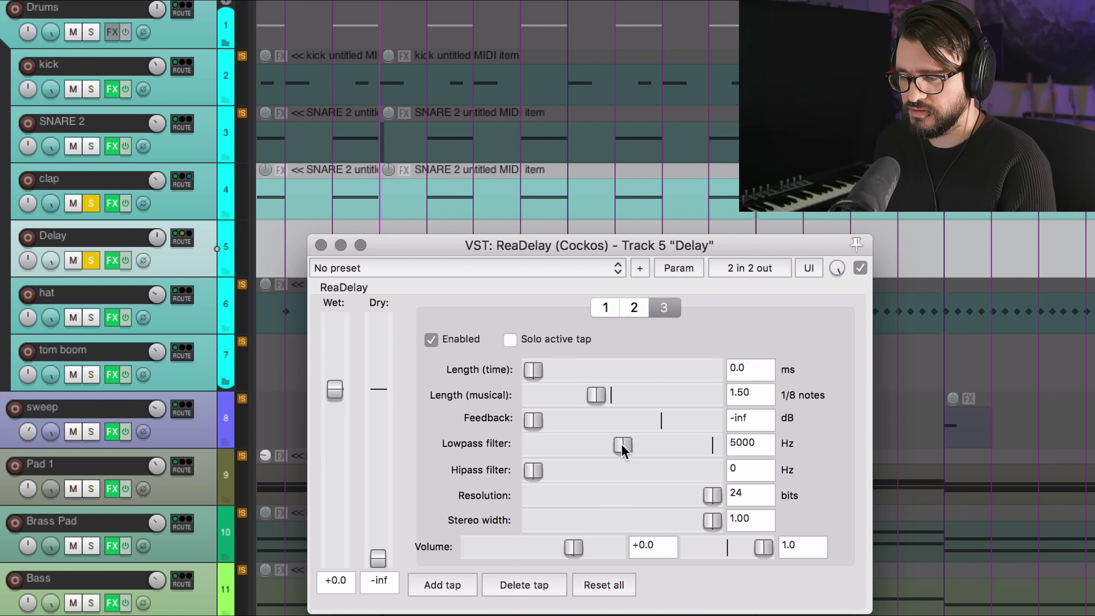
{"action": "left_click_drag", "start_coordinate": [534, 470], "coordinate": [552, 467]}
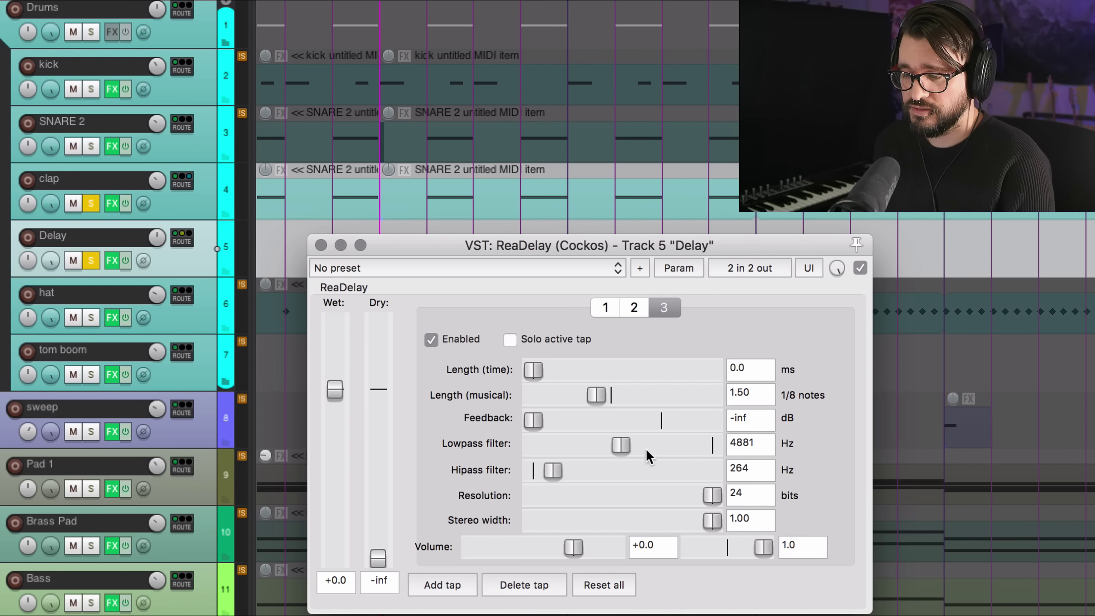
{"action": "left_click_drag", "start_coordinate": [626, 444], "coordinate": [624, 445]}
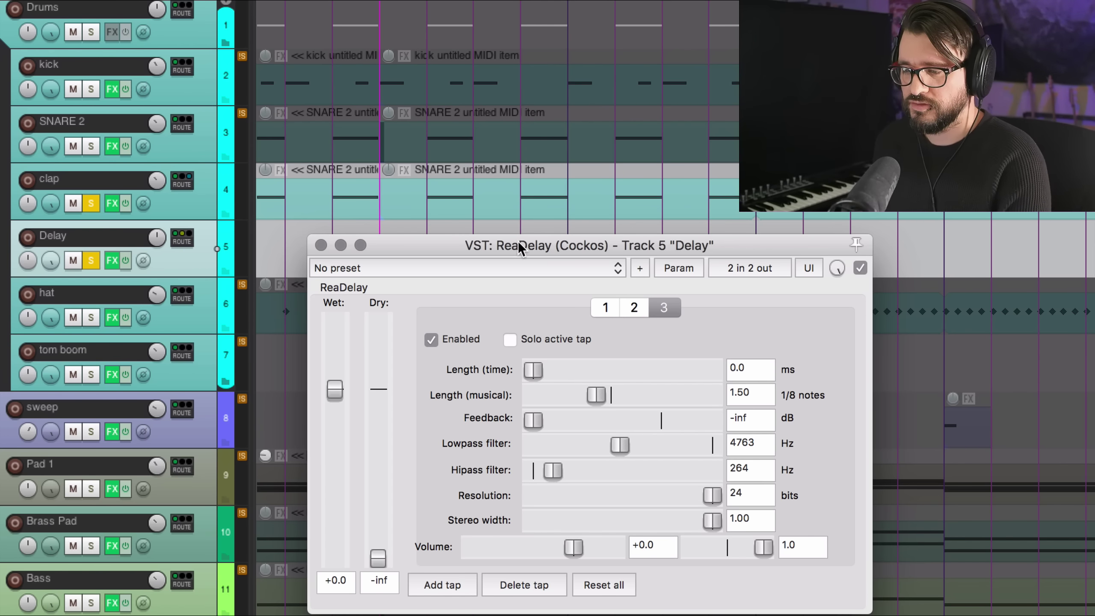
{"action": "left_click_drag", "start_coordinate": [518, 242], "coordinate": [518, 247]}
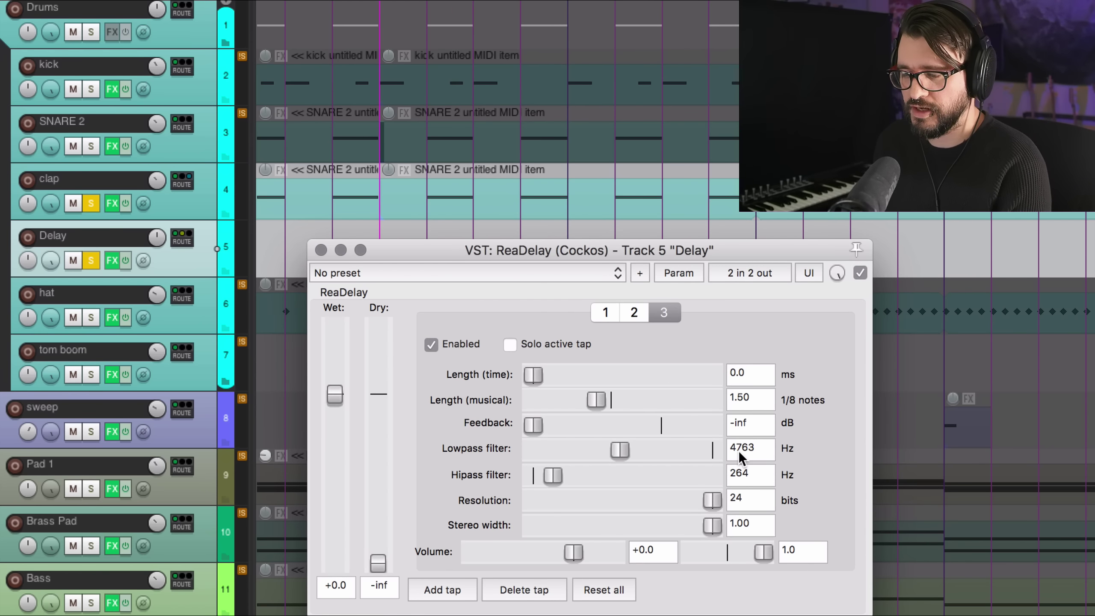
{"action": "key", "text": "space"}
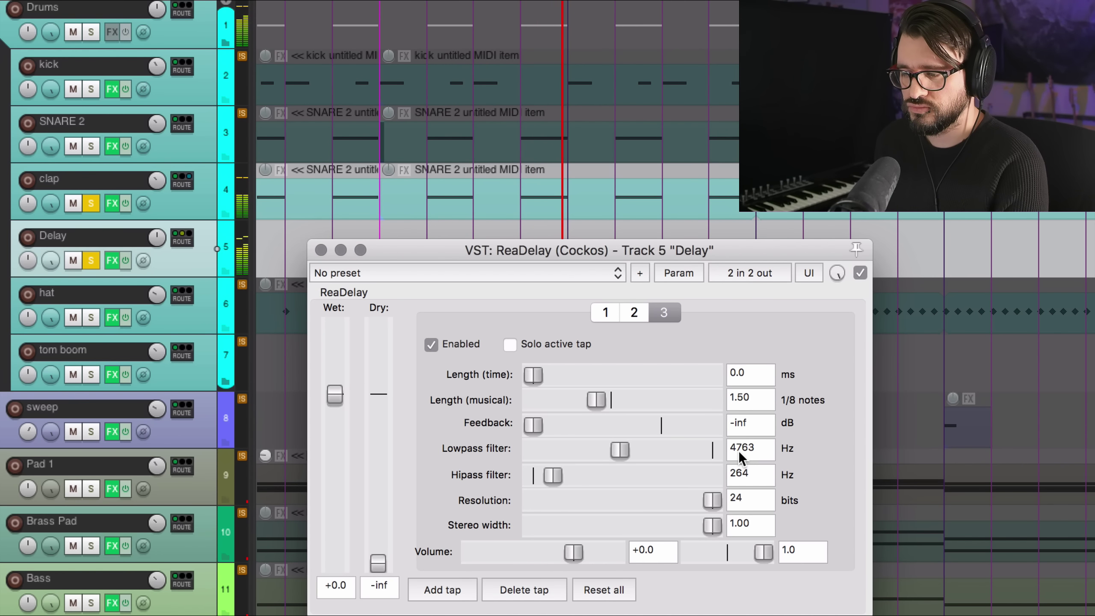
{"action": "key", "text": "space"}
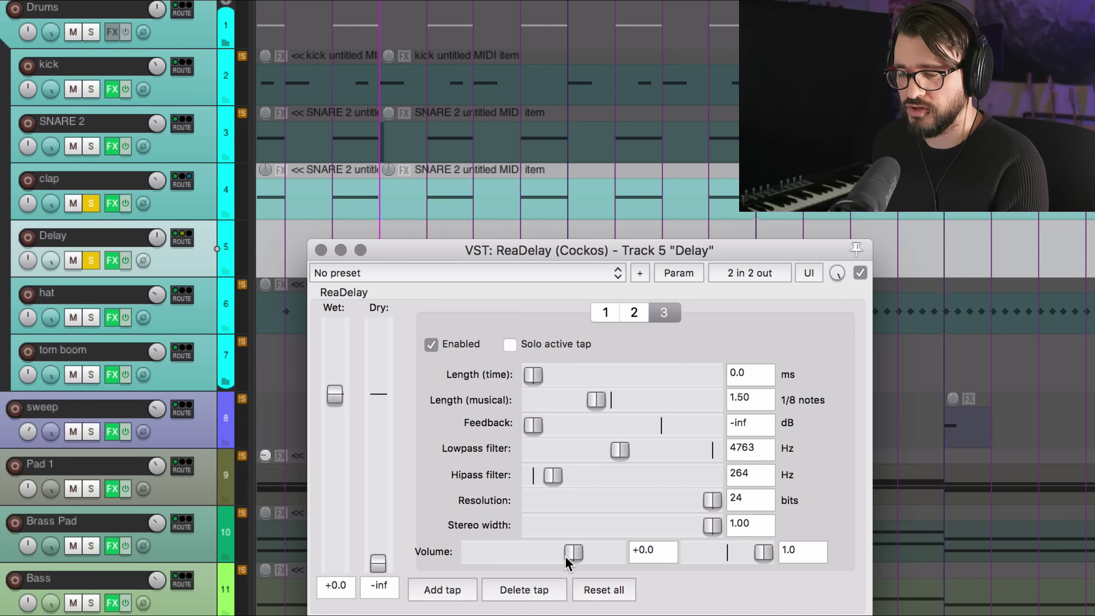
Lower the third tap's volume to about -1.3 dB and play back the delay.
{"action": "left_click_drag", "start_coordinate": [567, 553], "coordinate": [564, 552]}
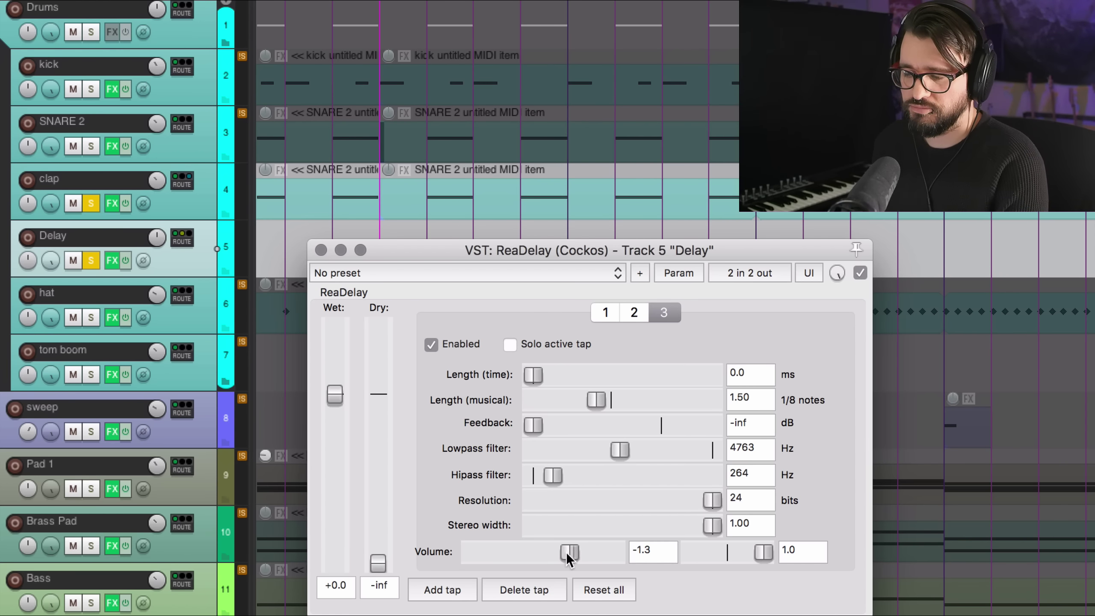
{"action": "key", "text": "space"}
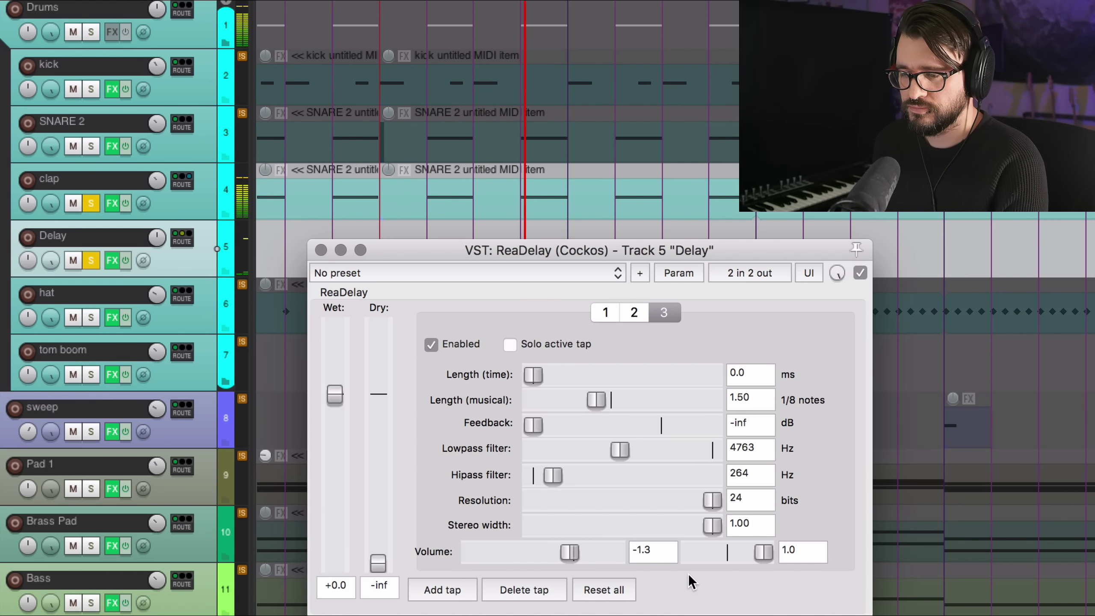
Set the stereo width of the third, second and first delay taps to 0 and play back the delay.
{"action": "key", "text": "space"}
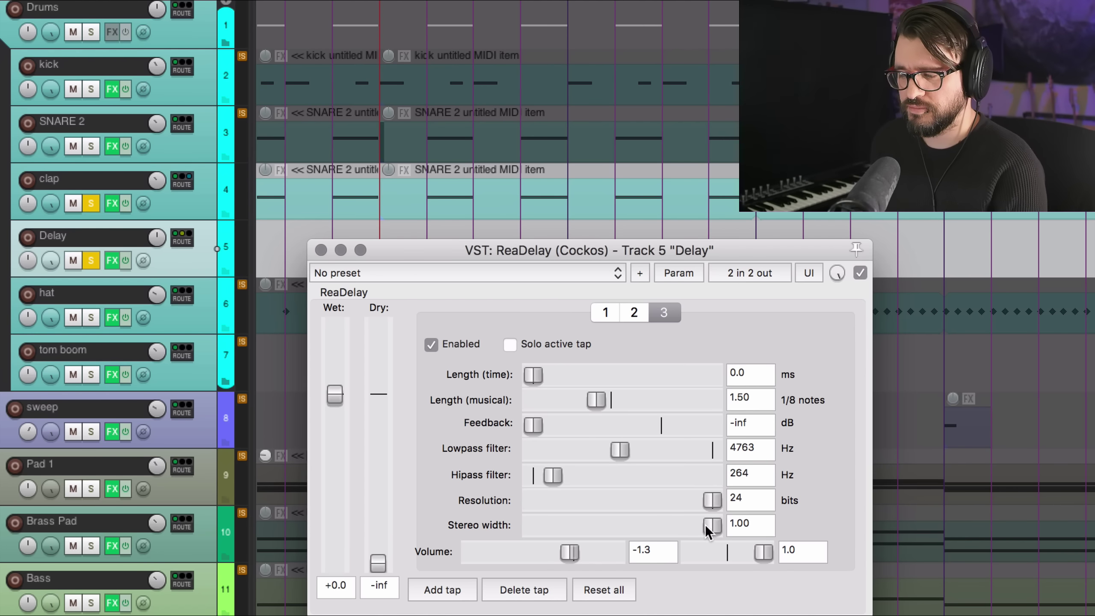
{"action": "left_click", "coordinate": [738, 524]}
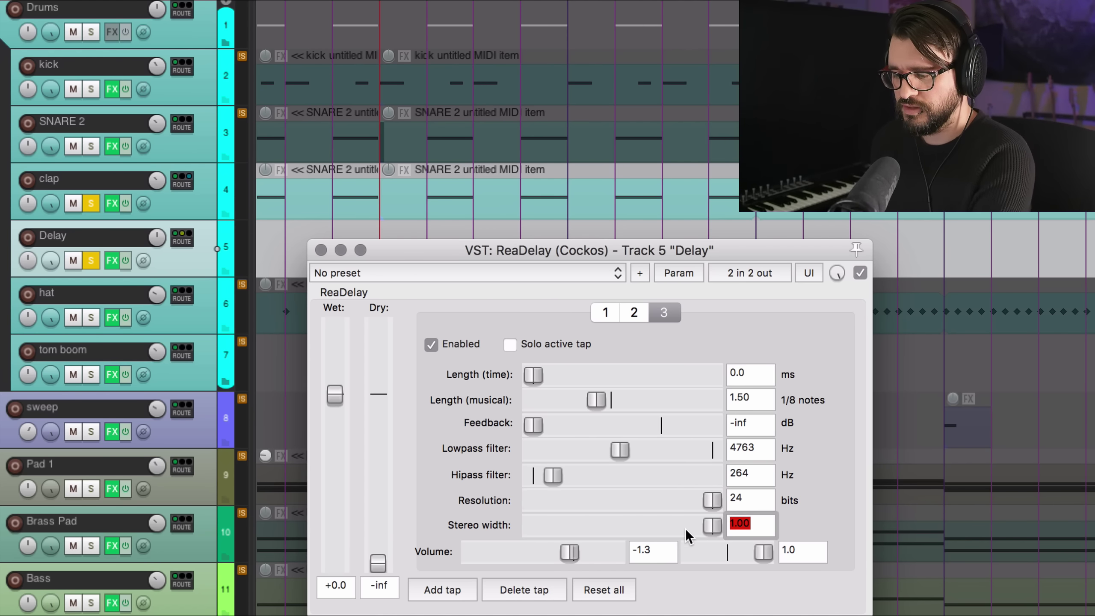
{"action": "type", "text": "0"}
{"action": "key", "text": "Return"}
{"action": "left_click", "coordinate": [633, 310]}
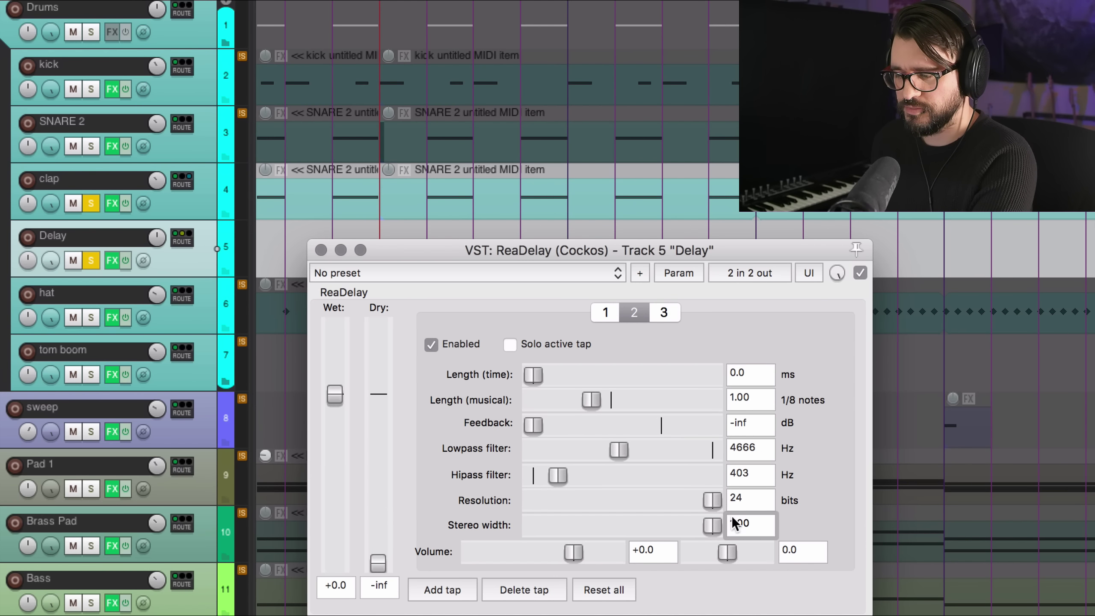
{"action": "left_click", "coordinate": [749, 522]}
{"action": "type", "text": "0"}
{"action": "key", "text": "Return"}
{"action": "left_click", "coordinate": [606, 312]}
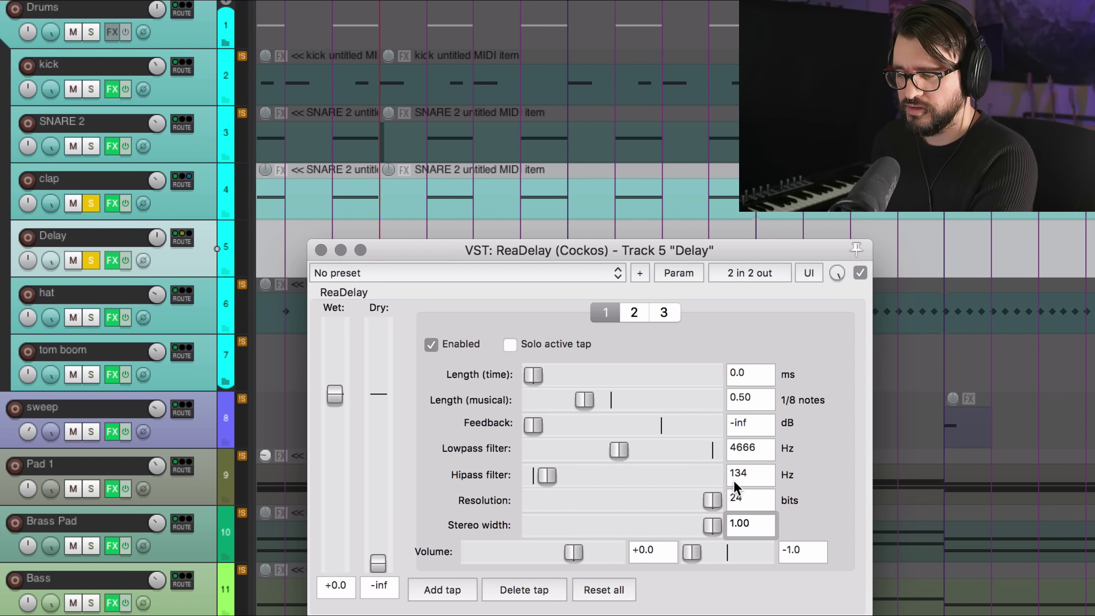
{"action": "left_click", "coordinate": [751, 522]}
{"action": "type", "text": "0"}
{"action": "key", "text": "Return"}
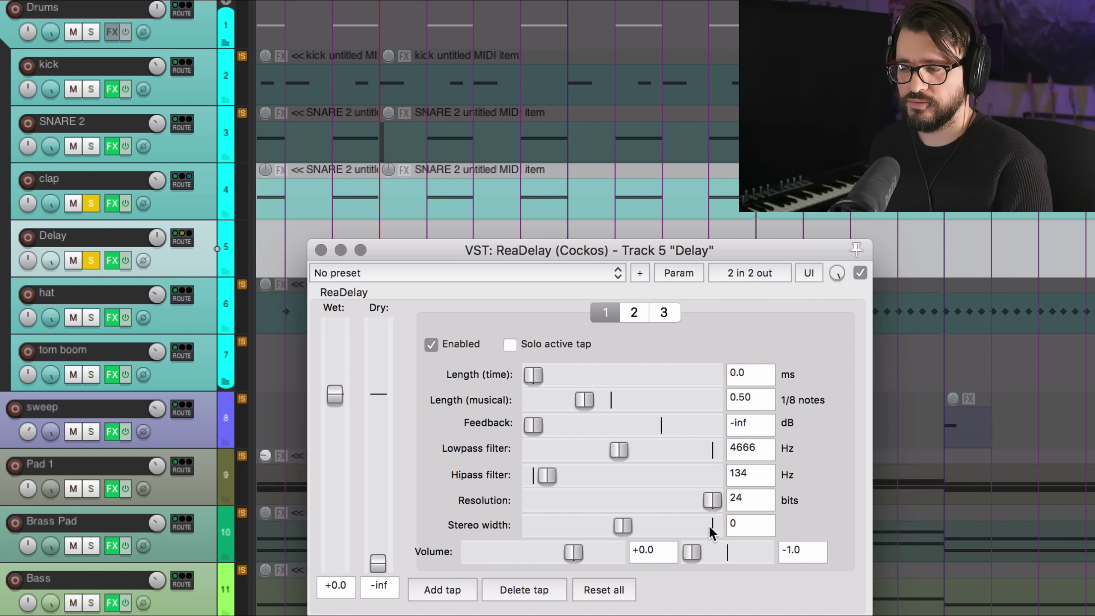
{"action": "key", "text": "space"}
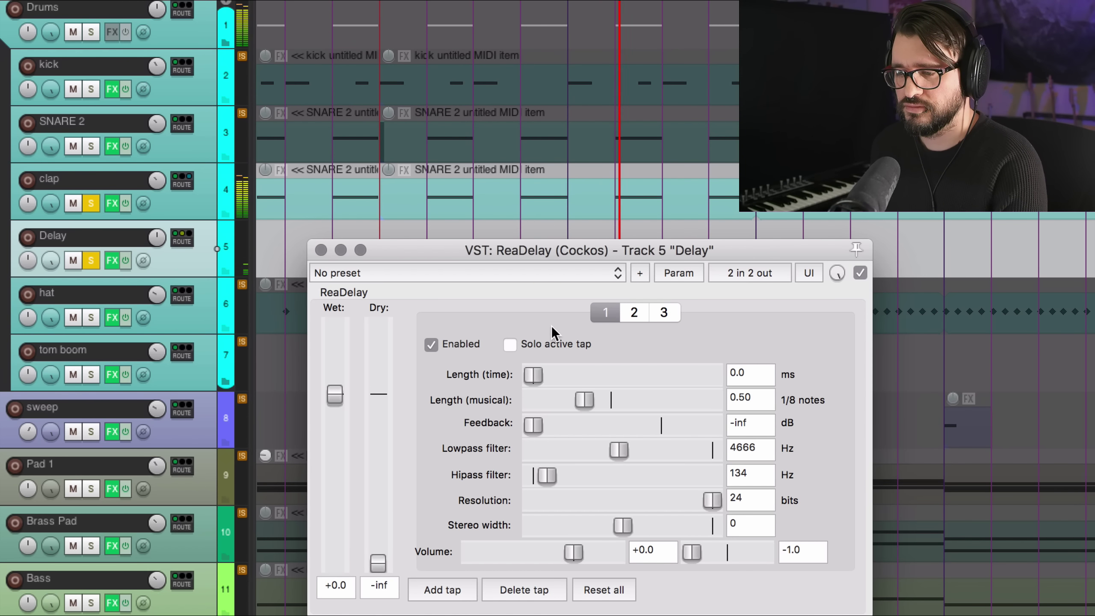
Solo the second tap, audition it at a stereo width of 1.00, restore the width to 0, and end the tap solo.
{"action": "left_click", "coordinate": [634, 312]}
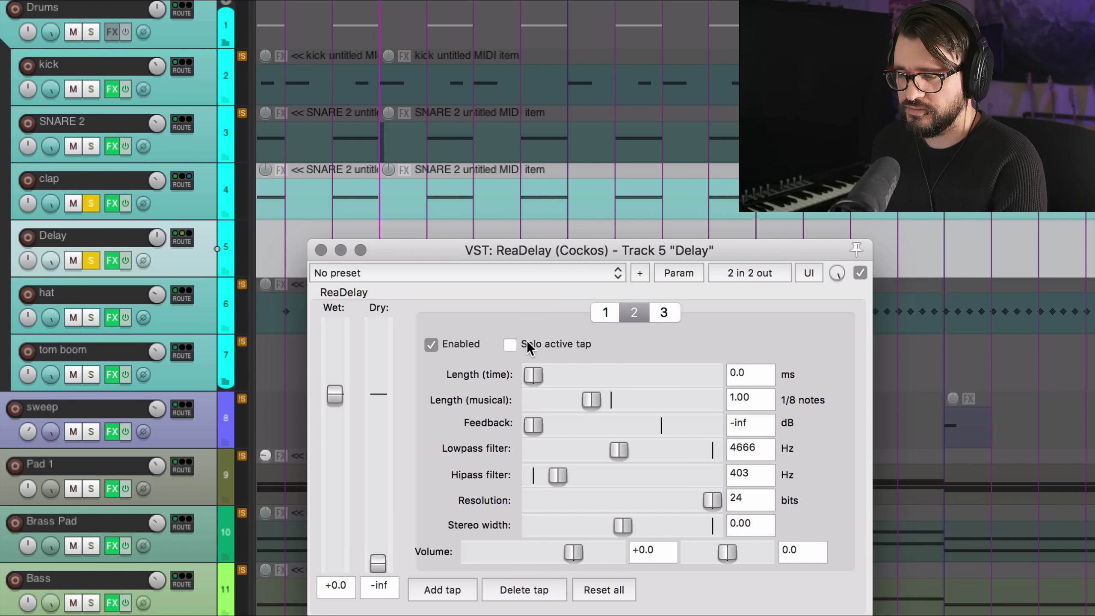
{"action": "left_click", "coordinate": [517, 348]}
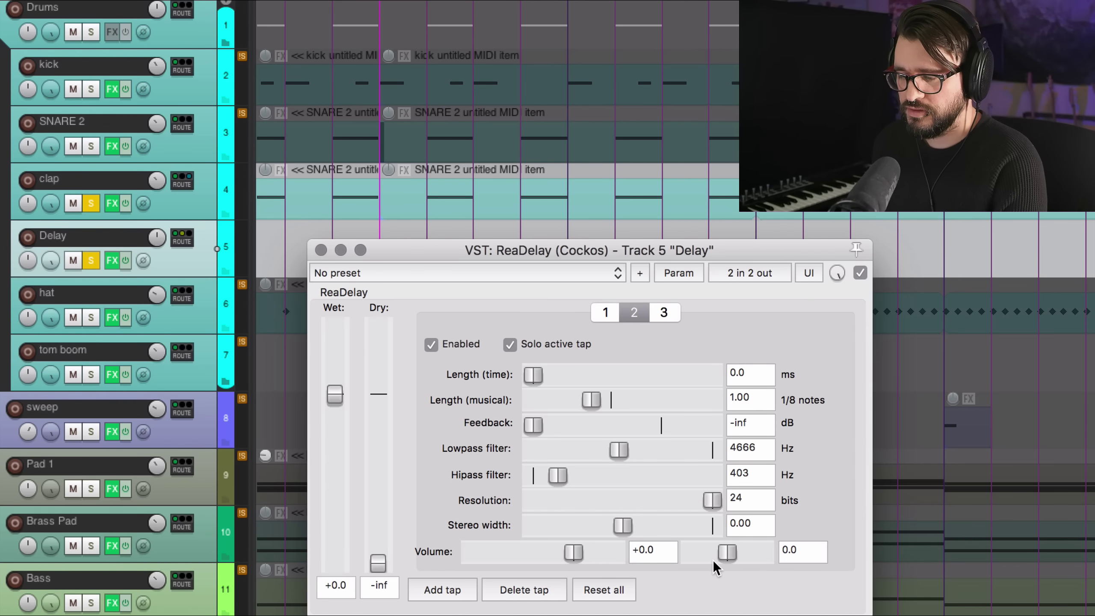
{"action": "left_click_drag", "start_coordinate": [624, 526], "coordinate": [922, 541]}
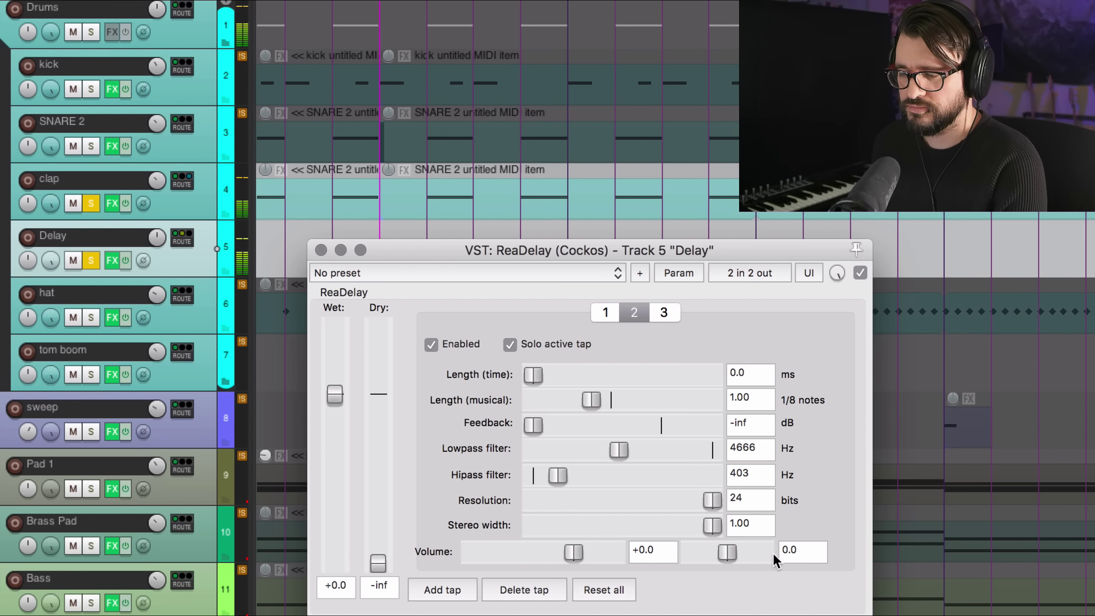
{"action": "left_click", "coordinate": [741, 522]}
{"action": "type", "text": "0"}
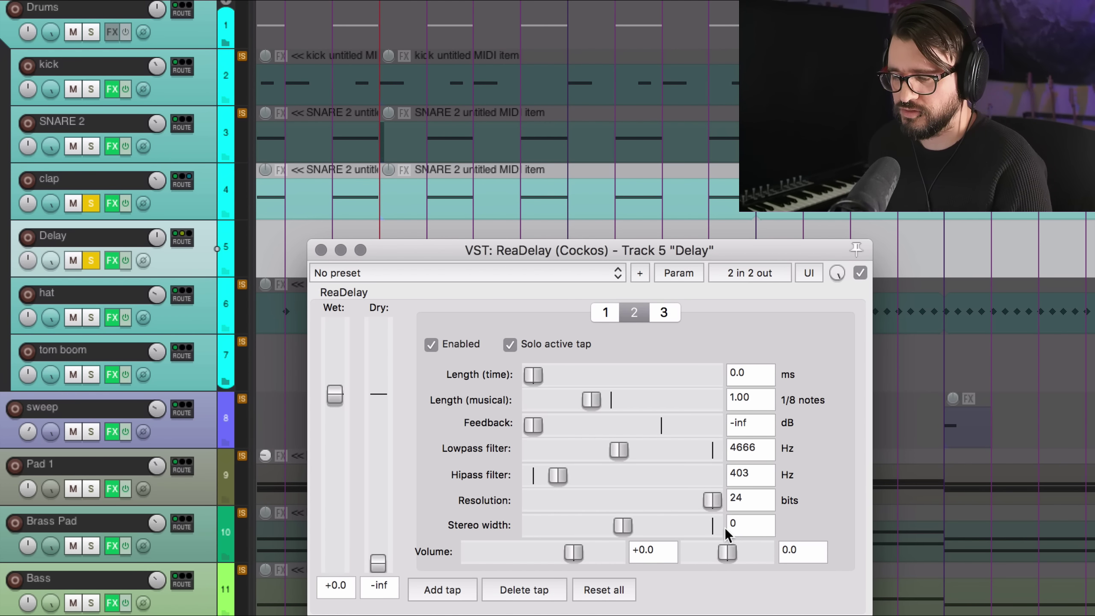
{"action": "left_click", "coordinate": [605, 312]}
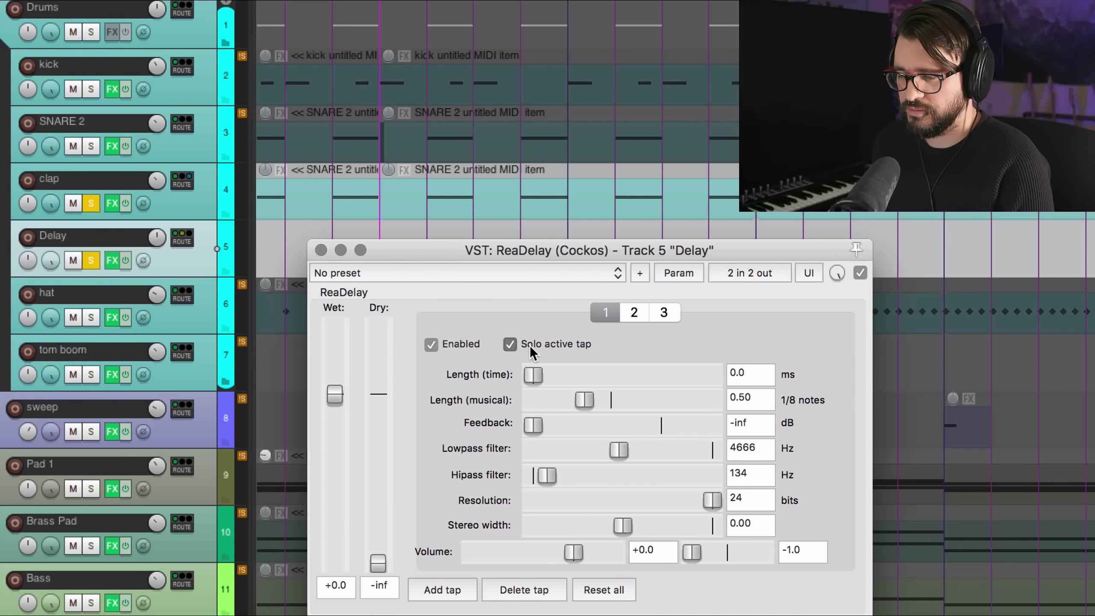
{"action": "left_click", "coordinate": [529, 346]}
{"action": "left_click", "coordinate": [634, 313]}
{"action": "left_click", "coordinate": [664, 313]}
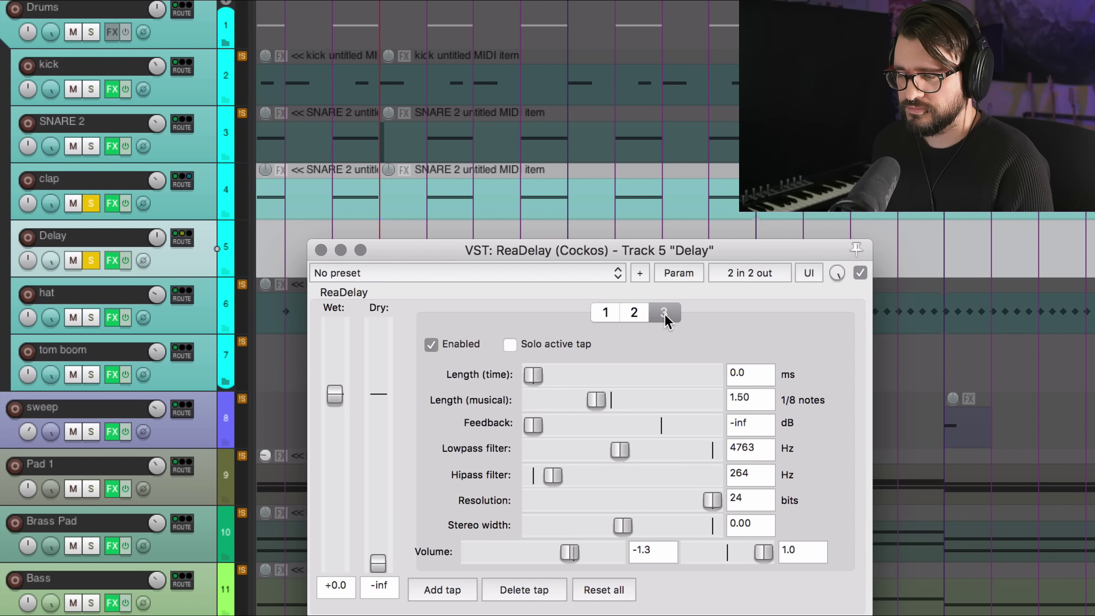
{"action": "left_click", "coordinate": [605, 312]}
Unsolo the clap and Delay tracks, then play the full mix and compare it with the Delay track muted and unmuted.
{"action": "left_click", "coordinate": [90, 223]}
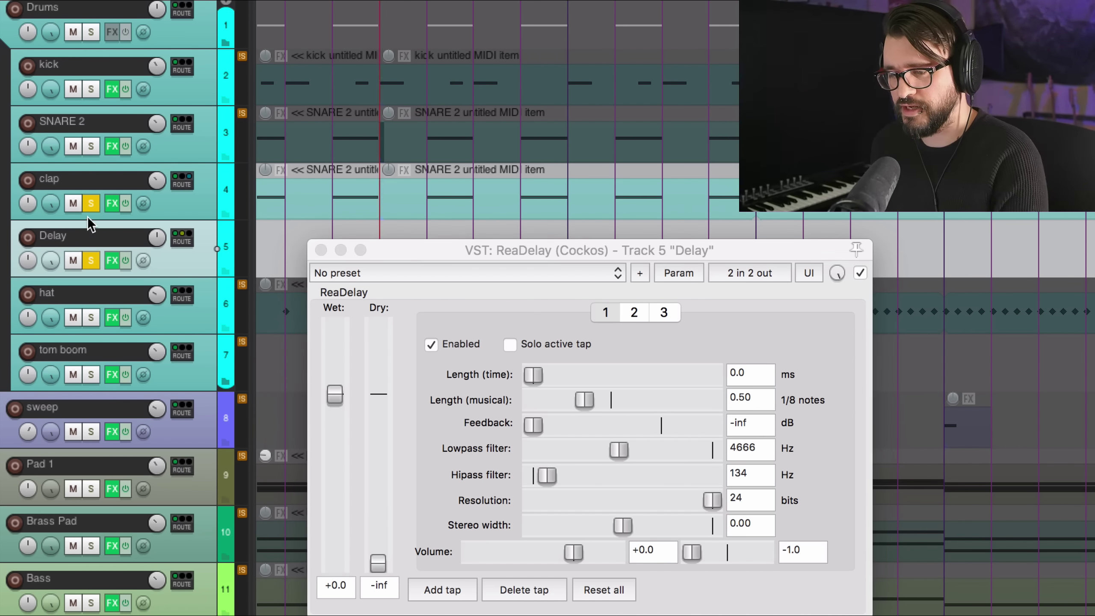
{"action": "left_click", "coordinate": [91, 203]}
{"action": "key", "text": "space"}
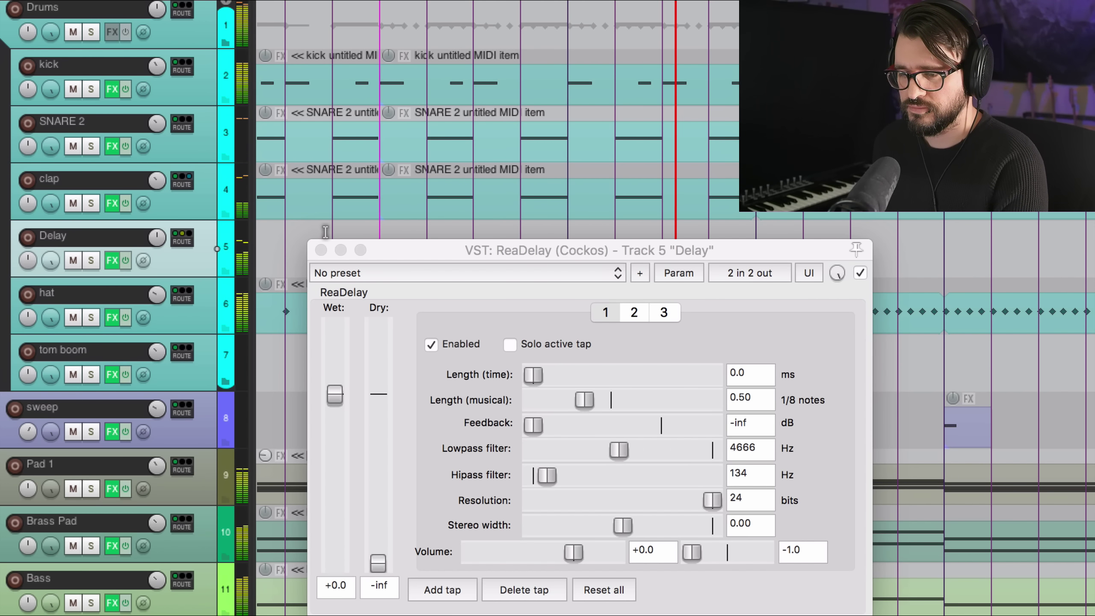
{"action": "left_click", "coordinate": [73, 260]}
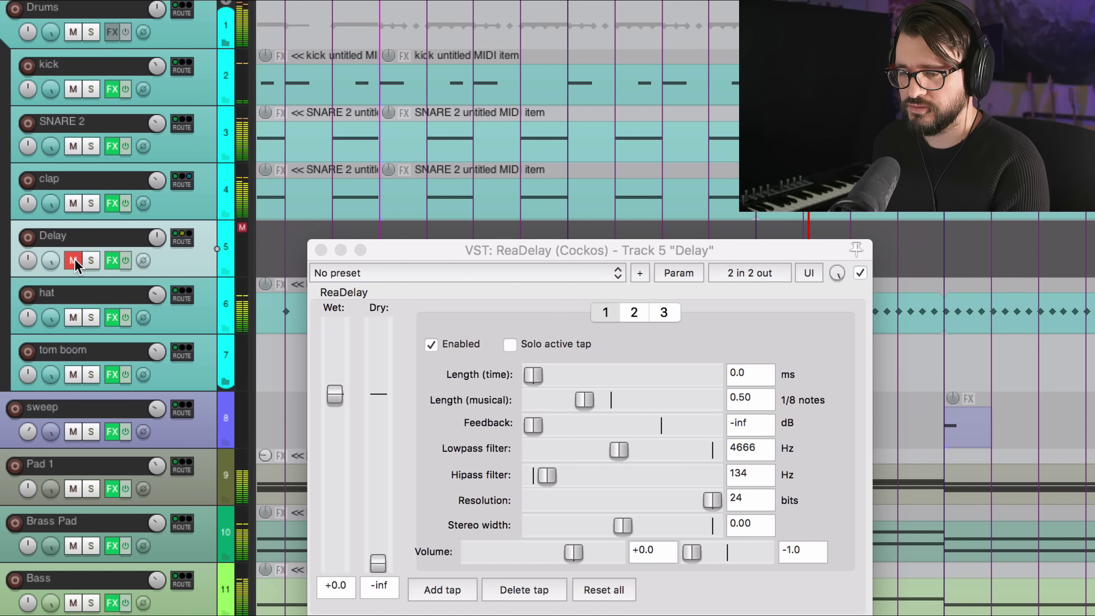
{"action": "left_click", "coordinate": [73, 261]}
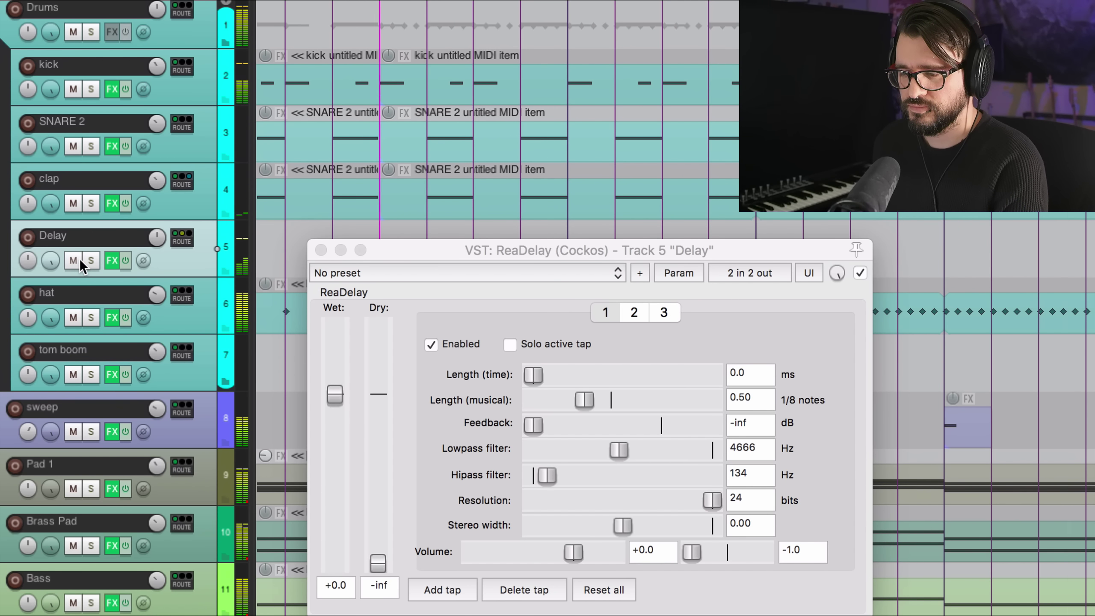
Set the first tap's musical length to 0.48 eighth notes and the second tap's to 0.98.
{"action": "left_click_drag", "start_coordinate": [494, 244], "coordinate": [478, 235]}
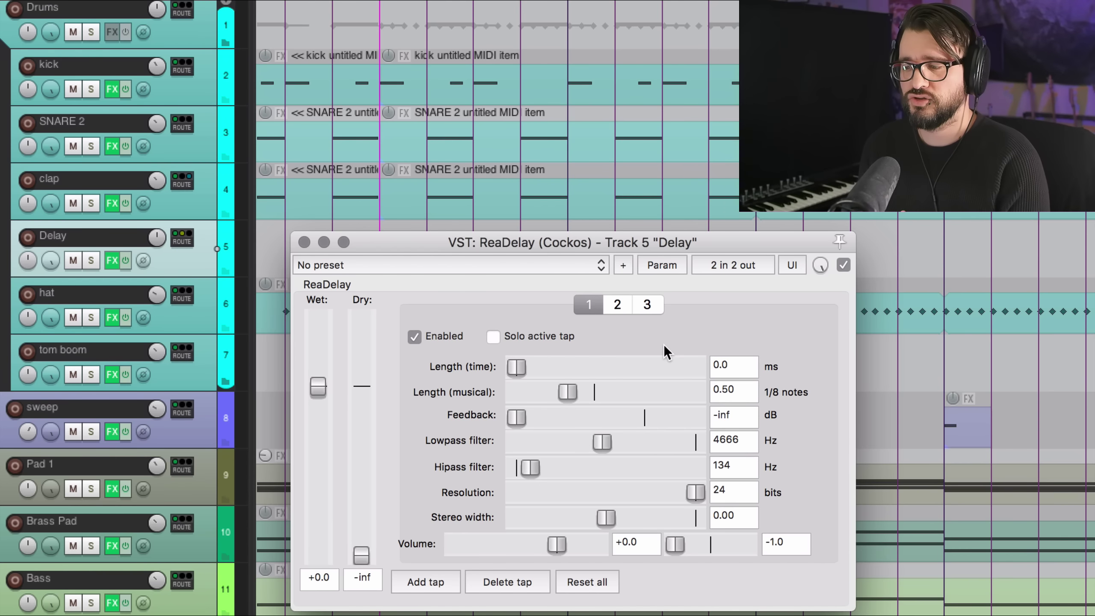
{"action": "left_click", "coordinate": [733, 391]}
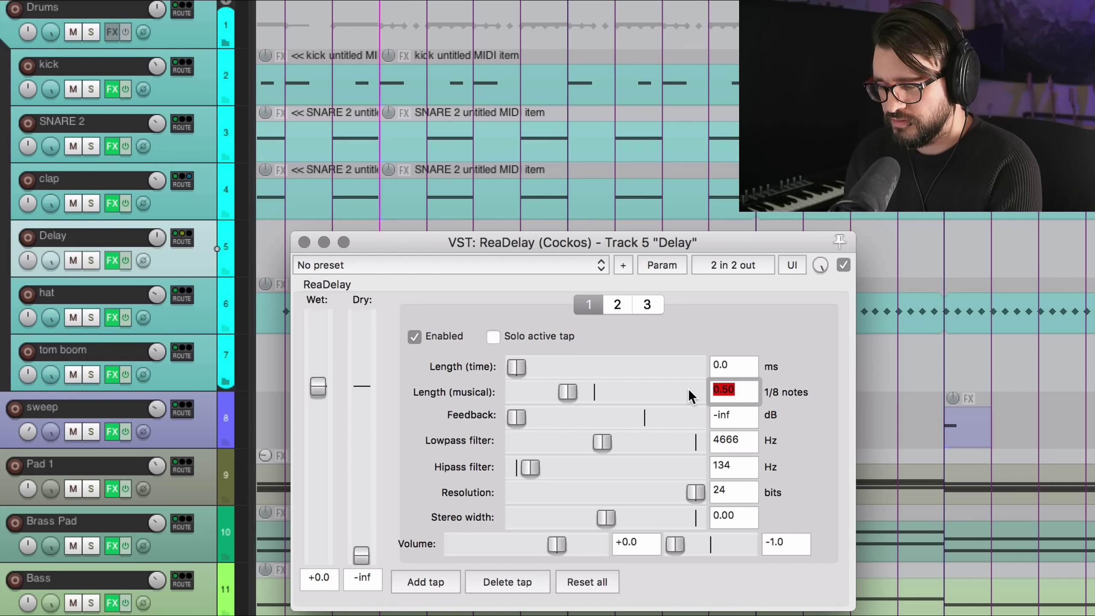
{"action": "type", "text": "0.48"}
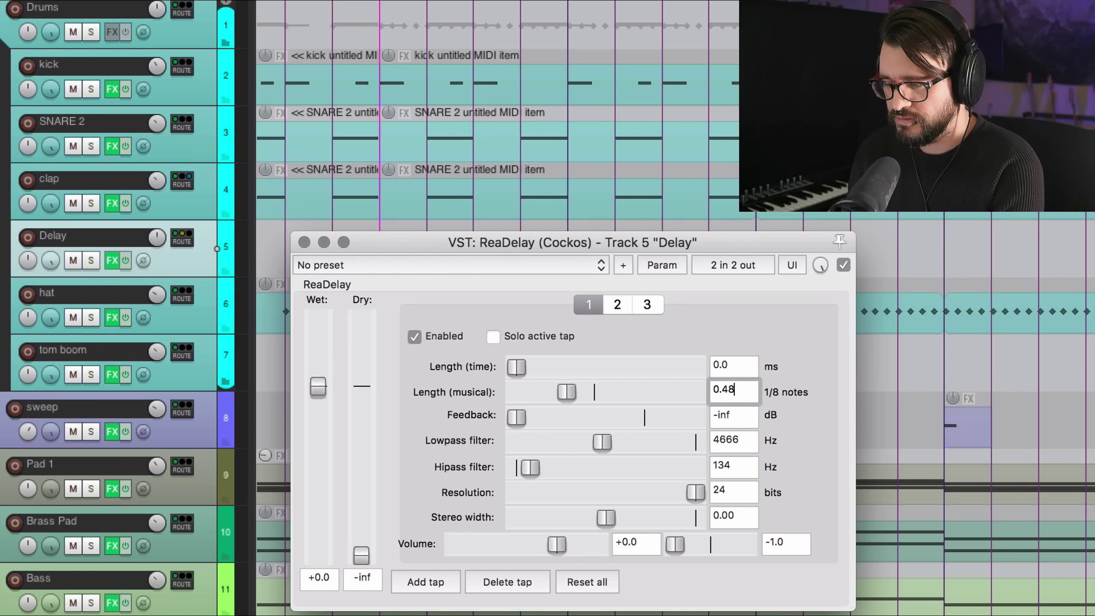
{"action": "key", "text": "Return"}
{"action": "left_click", "coordinate": [616, 306]}
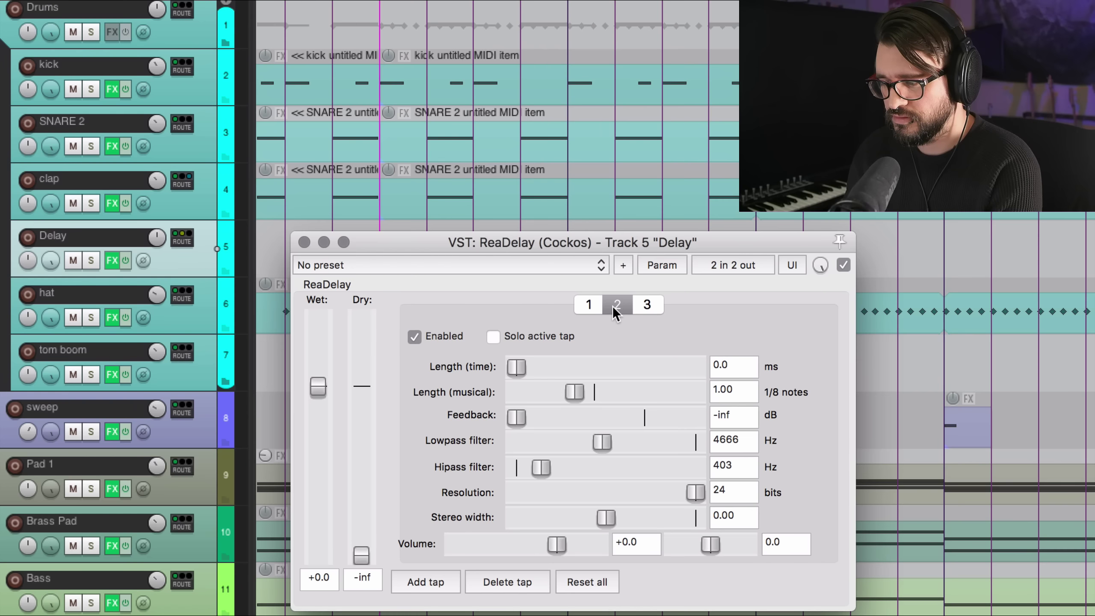
{"action": "left_click", "coordinate": [741, 384]}
{"action": "type", "text": "0.98"}
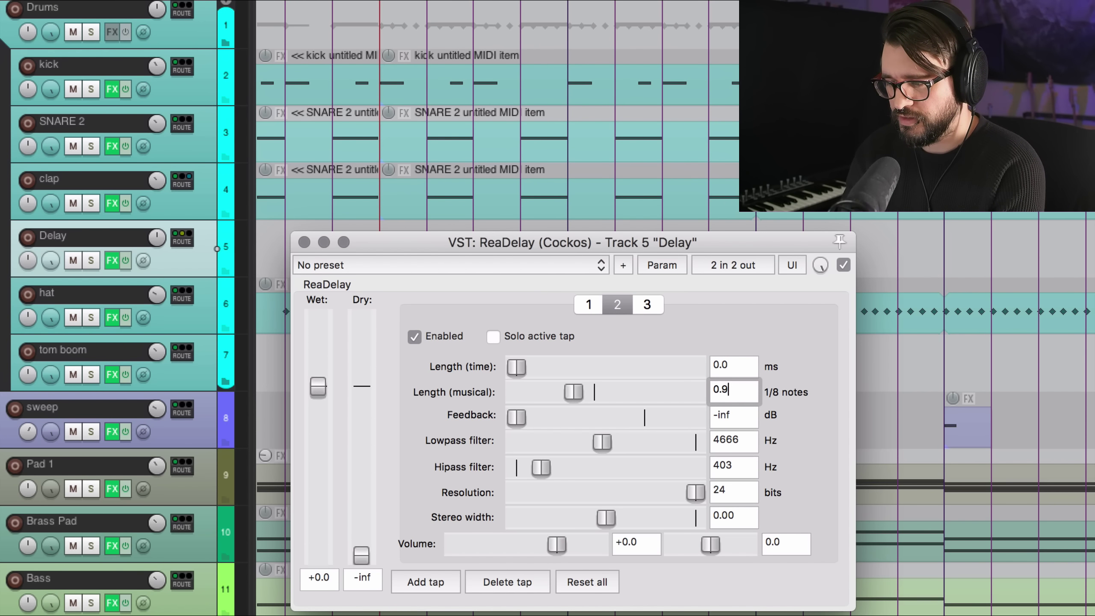
{"action": "key", "text": "Return"}
Set the third tap's musical length to 1.48 eighth notes and play back the full mix.
{"action": "left_click", "coordinate": [647, 304]}
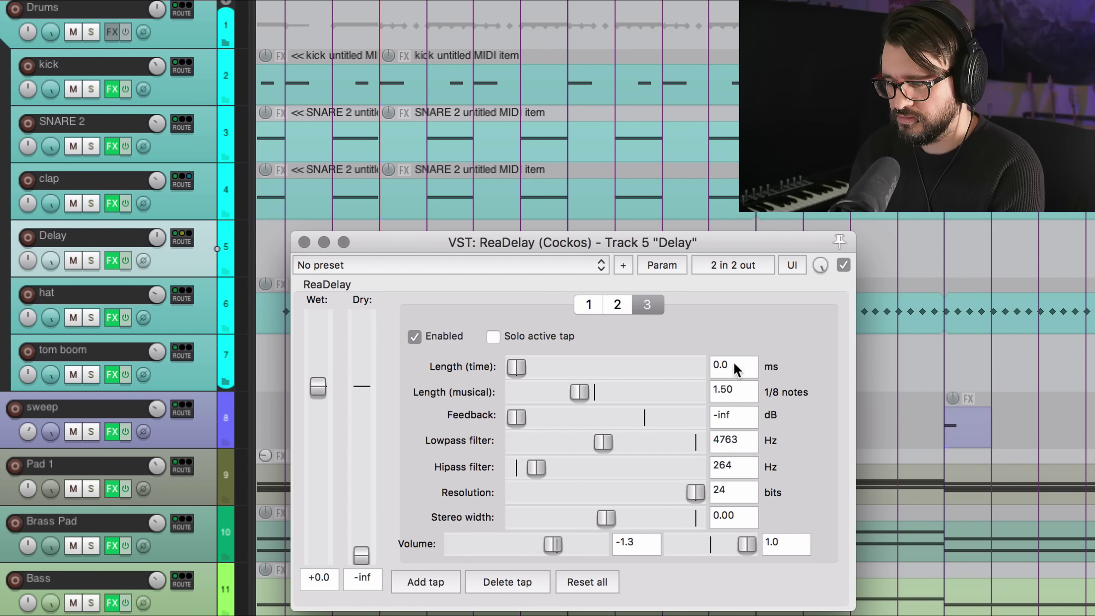
{"action": "left_click", "coordinate": [740, 389]}
{"action": "type", "text": "1."}
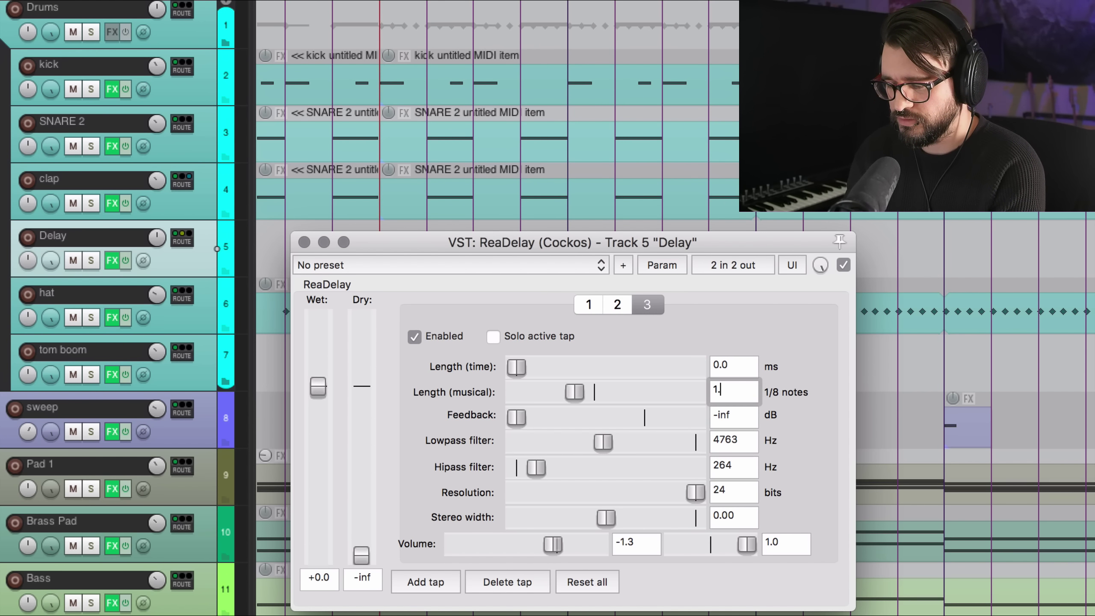
{"action": "type", "text": "48"}
{"action": "key", "text": "Return"}
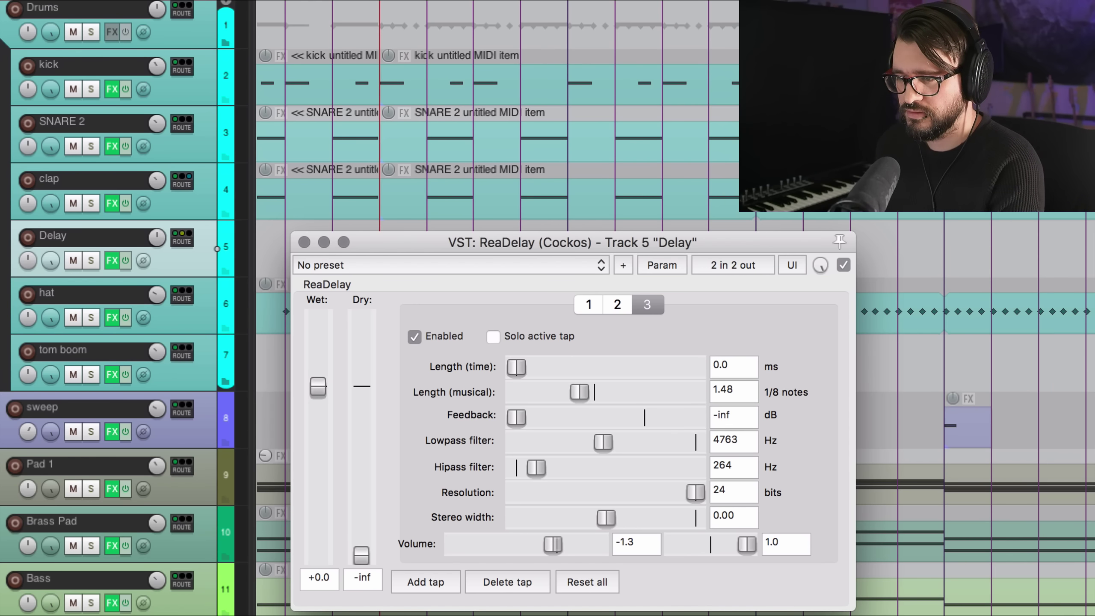
{"action": "left_click_drag", "start_coordinate": [426, 247], "coordinate": [423, 246]}
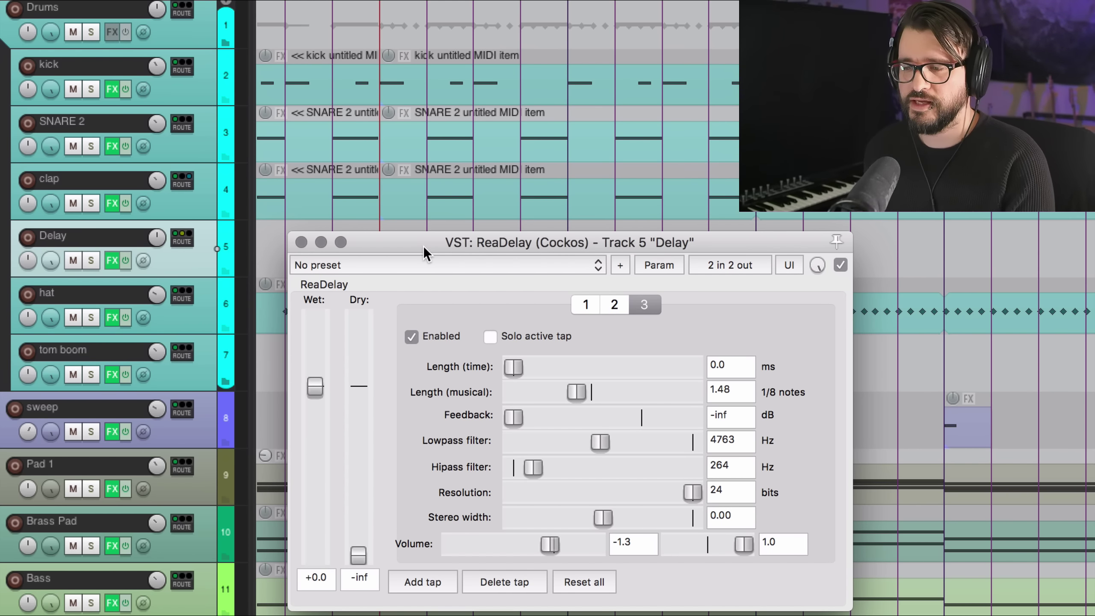
{"action": "left_click", "coordinate": [197, 271]}
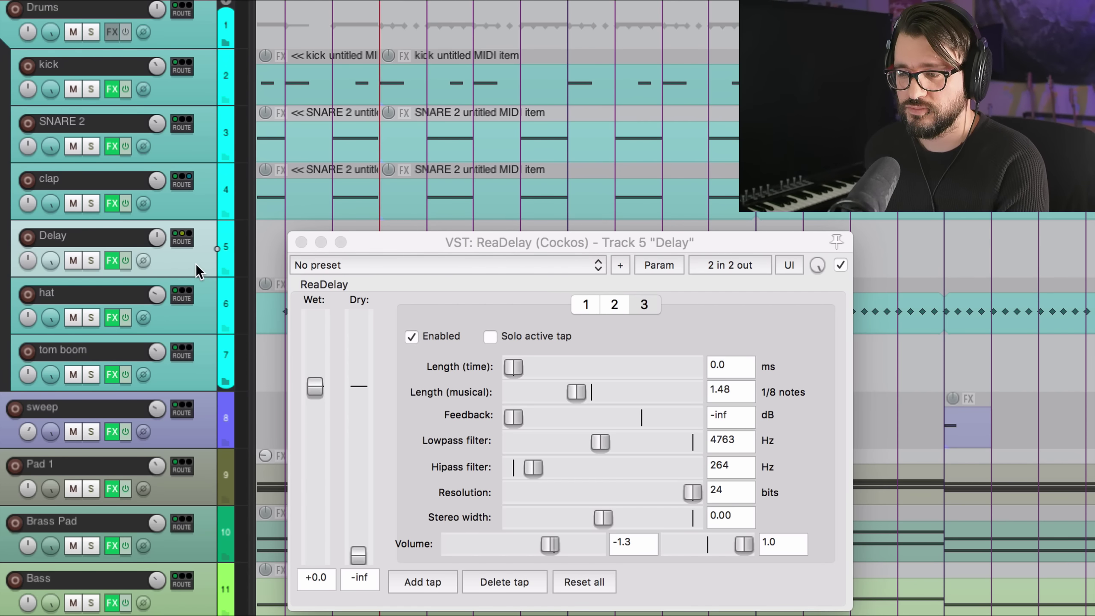
{"action": "key", "text": "space"}
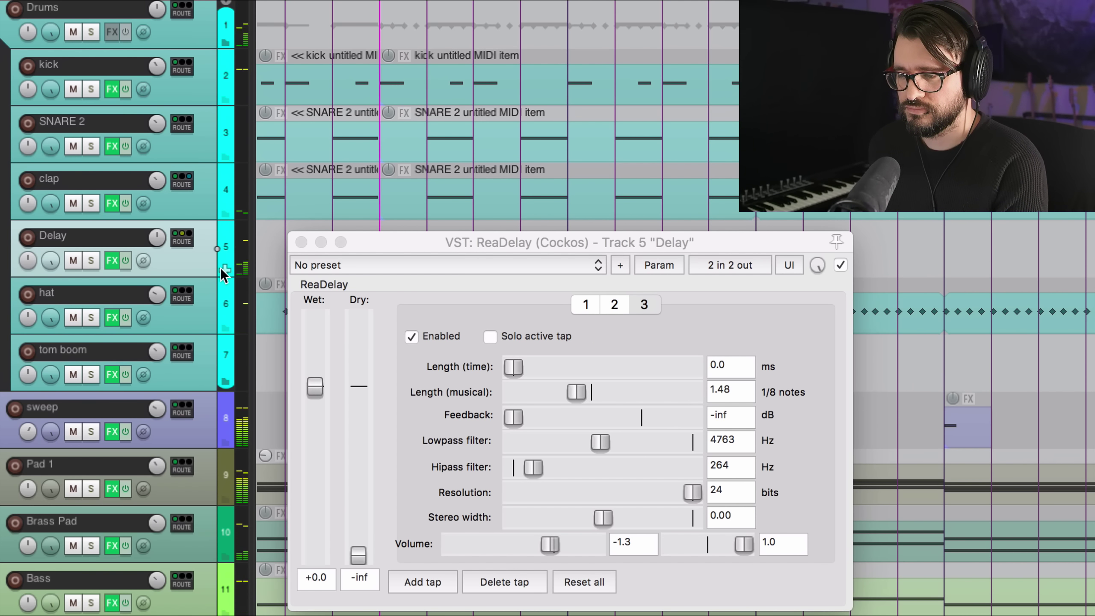
{"action": "left_click", "coordinate": [536, 298]}
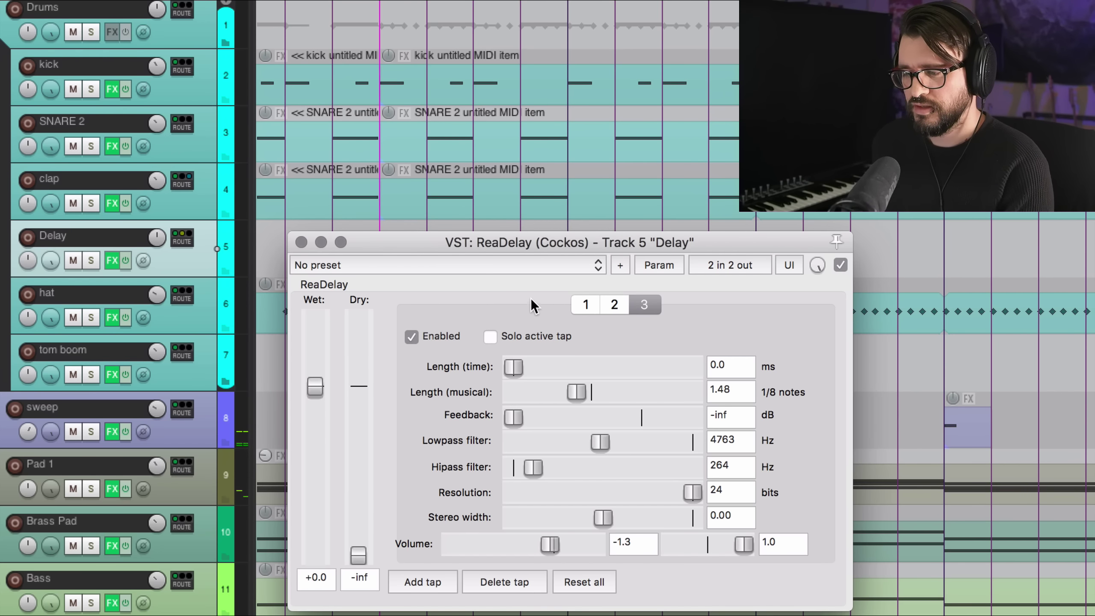
Set the first tap's musical length to 0.52 eighth notes and the second tap's to 1.02.
{"action": "left_click", "coordinate": [585, 305]}
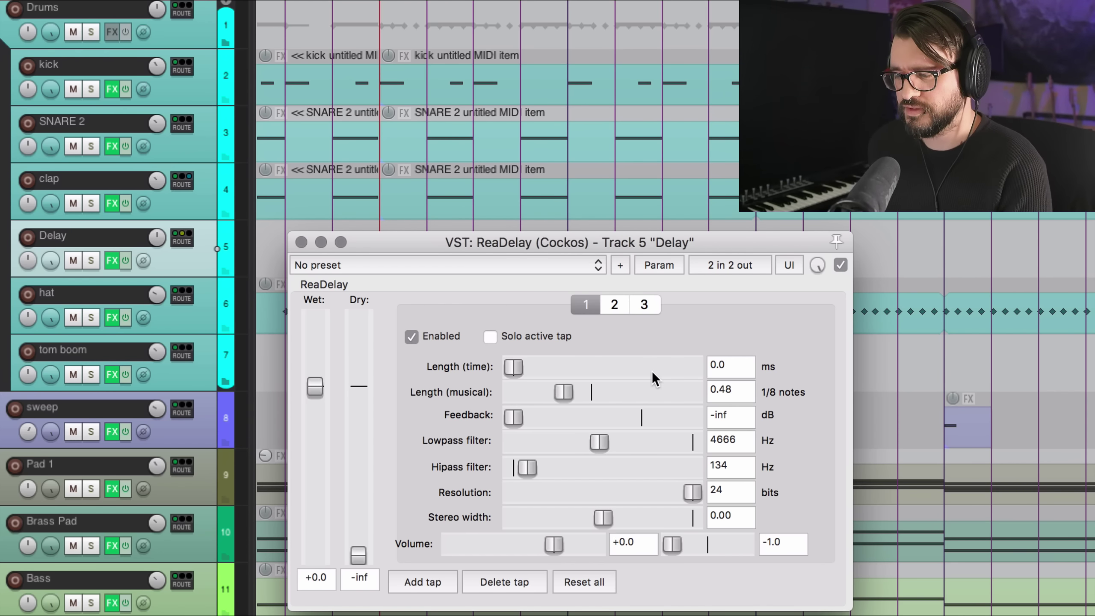
{"action": "double_click", "coordinate": [737, 393]}
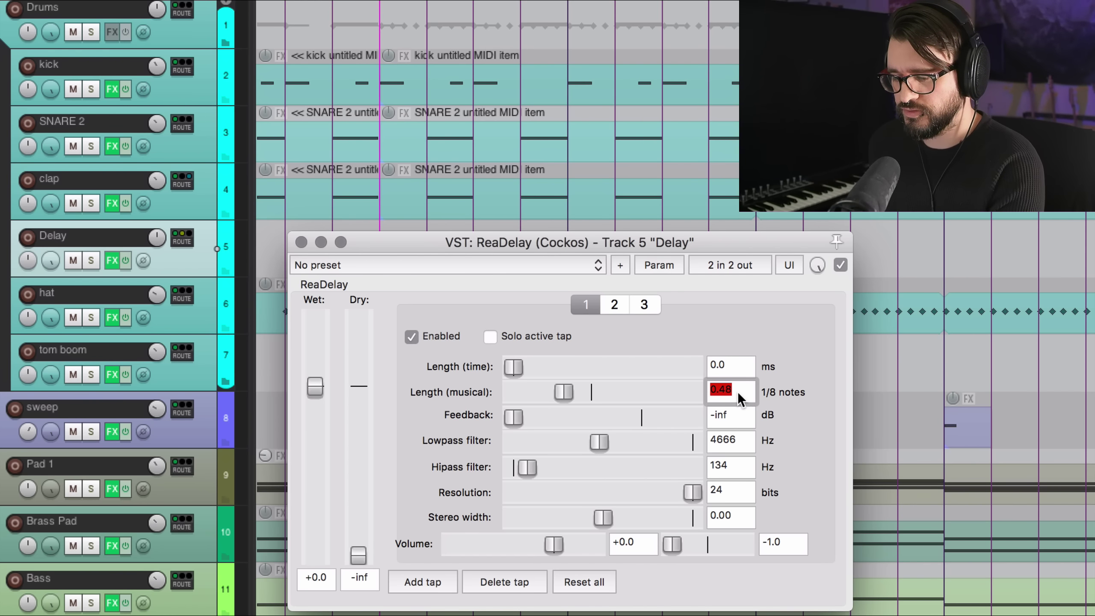
{"action": "type", "text": "0.52"}
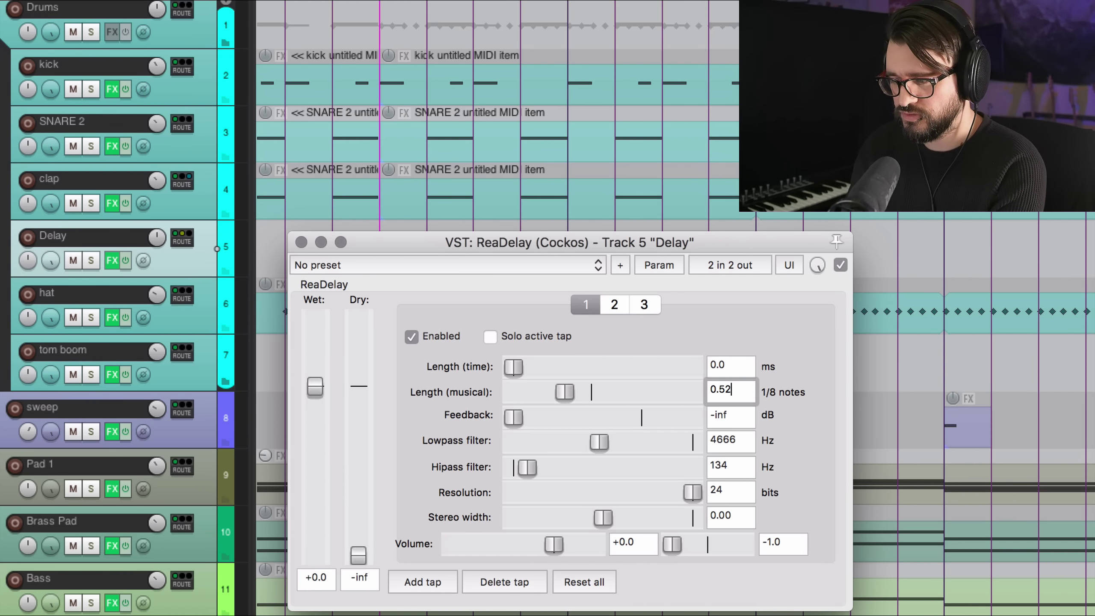
{"action": "left_click", "coordinate": [618, 303]}
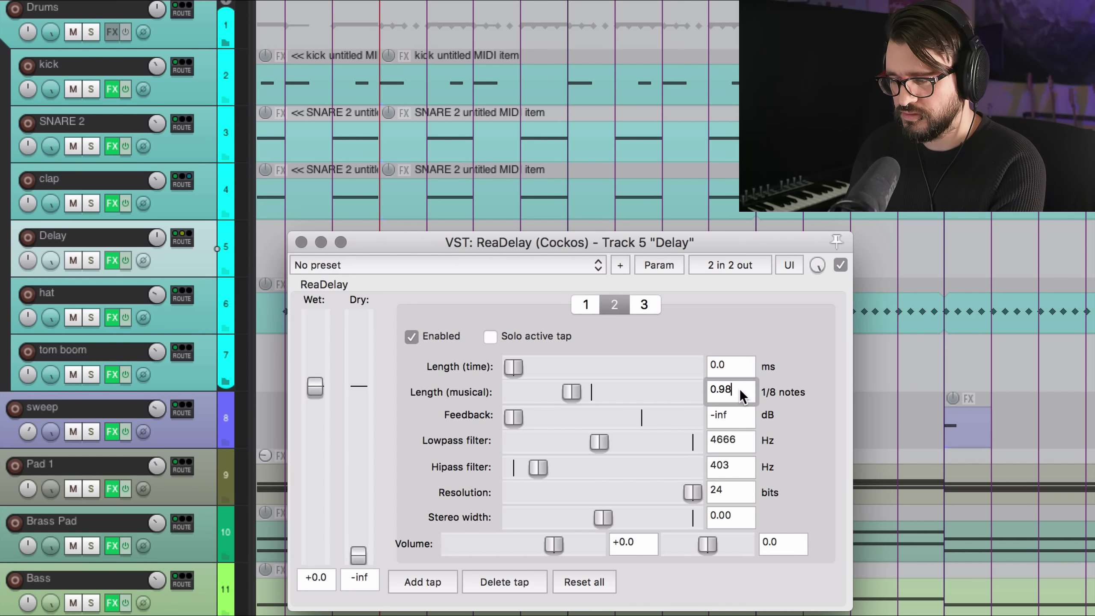
{"action": "type", "text": "1."}
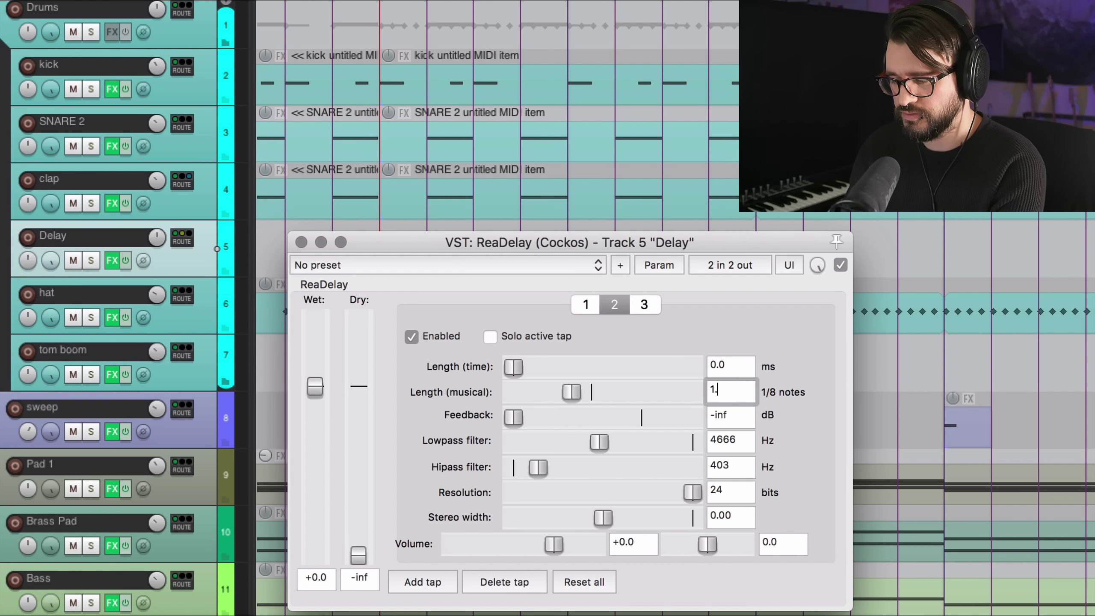
{"action": "type", "text": "02"}
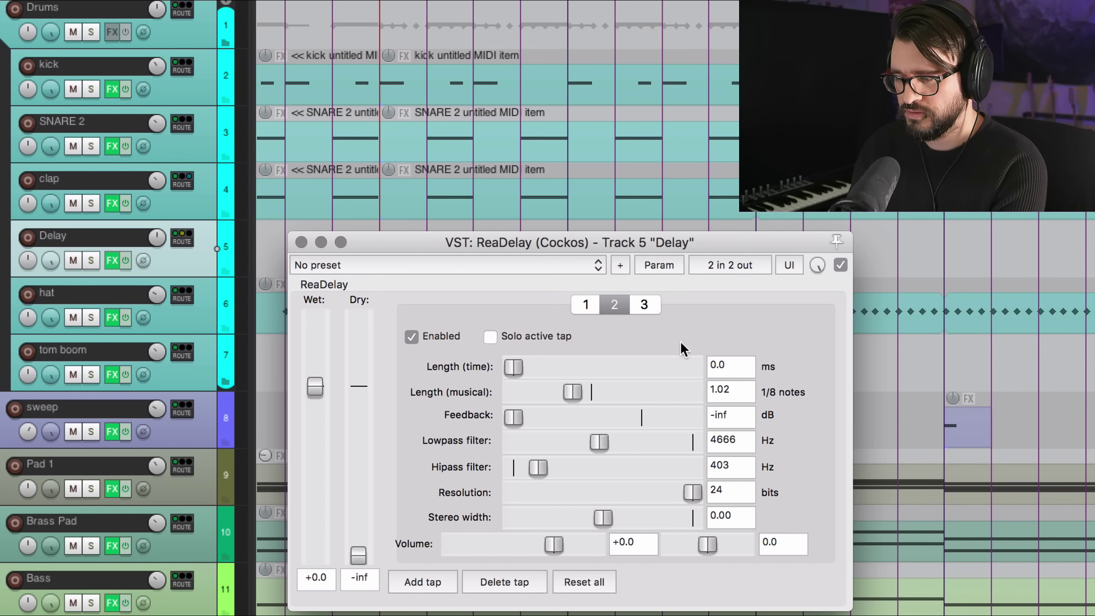
Set the third tap's musical length to 1.52 eighth notes and play back the full mix.
{"action": "left_click", "coordinate": [640, 304]}
{"action": "double_click", "coordinate": [739, 387]}
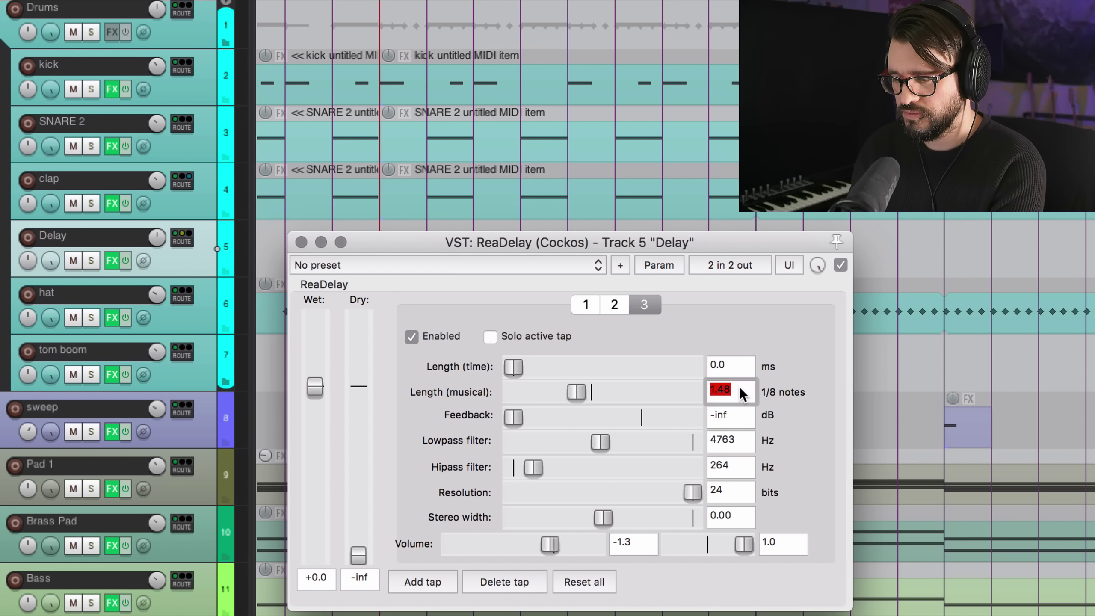
{"action": "type", "text": "1.52"}
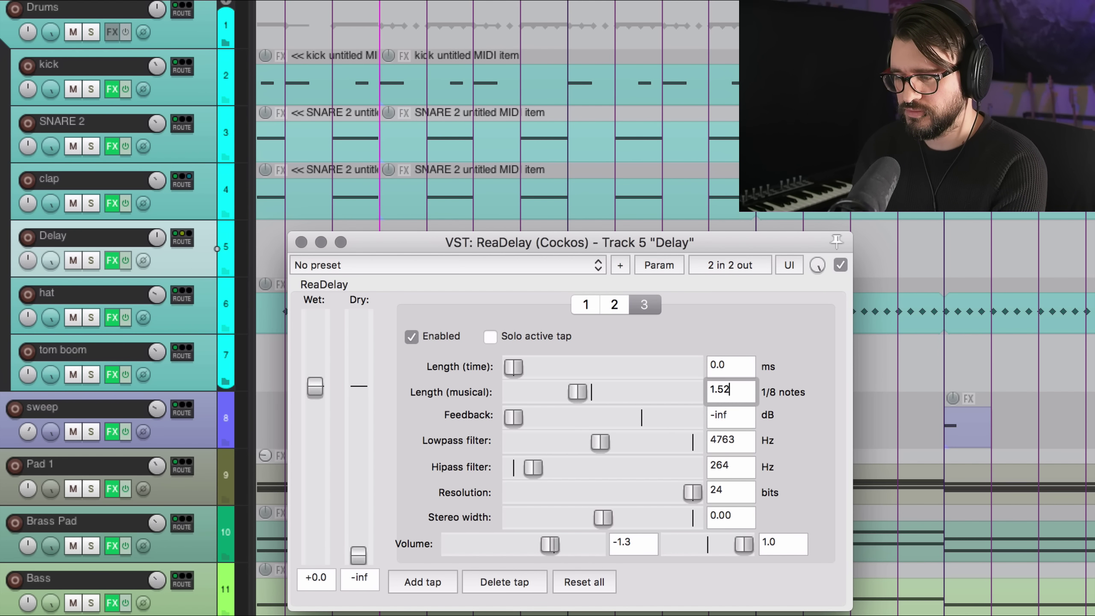
{"action": "key", "text": "Return"}
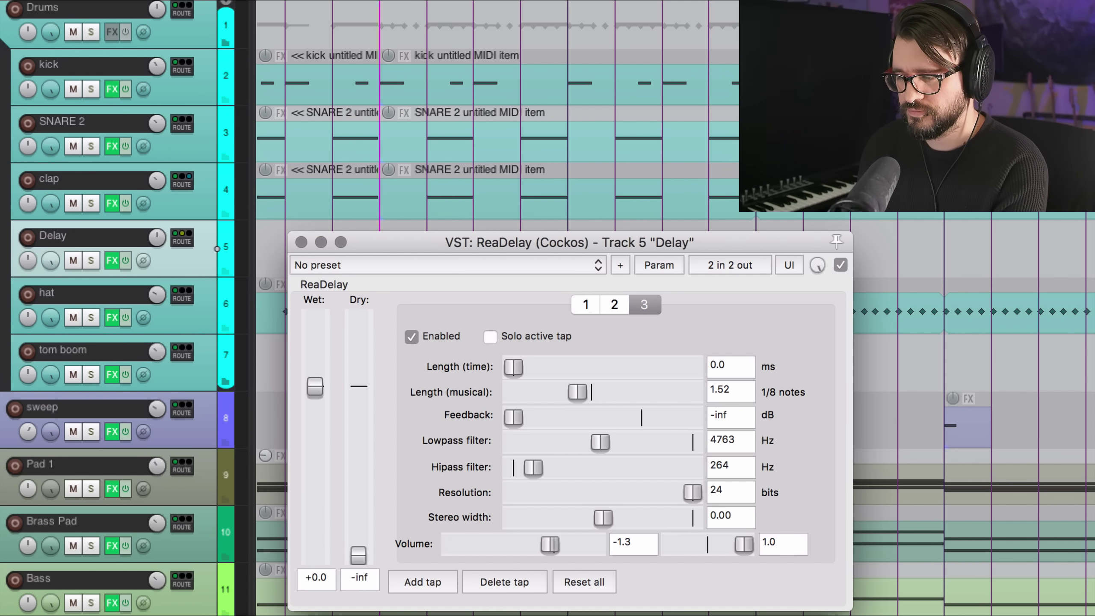
{"action": "key", "text": "space"}
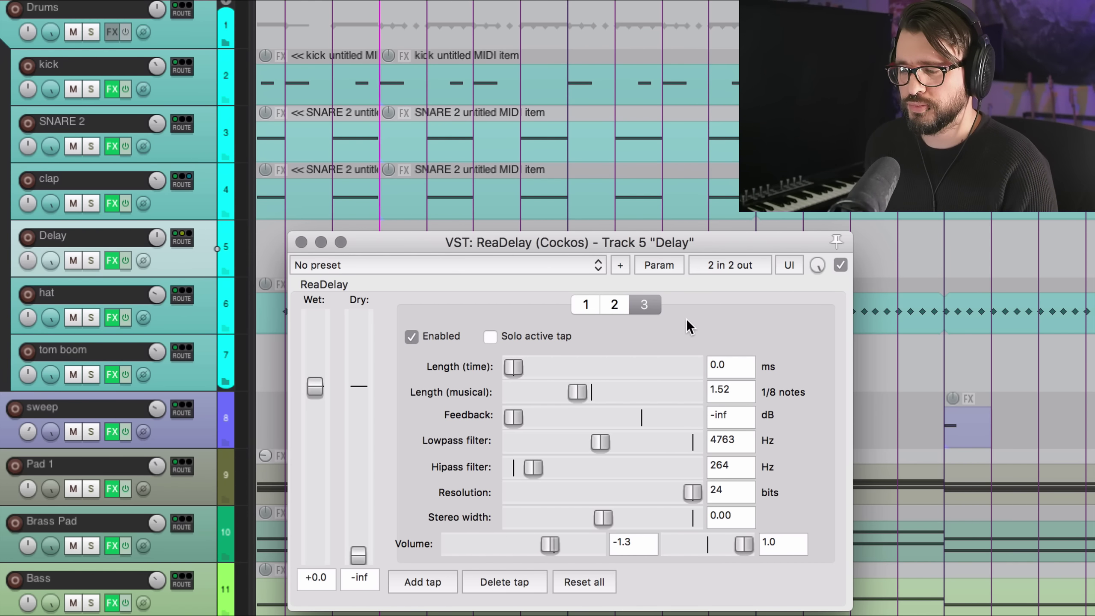
Set the second tap's musical length to 0.95 eighth notes, then play and stop the full mix.
{"action": "left_click", "coordinate": [614, 304]}
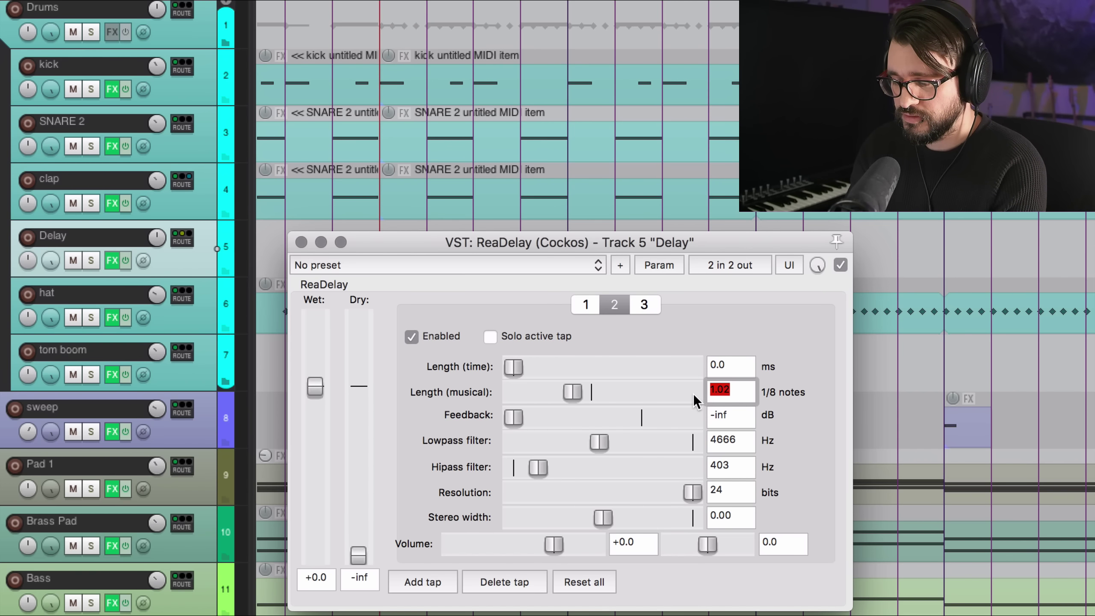
{"action": "type", "text": "0/"}
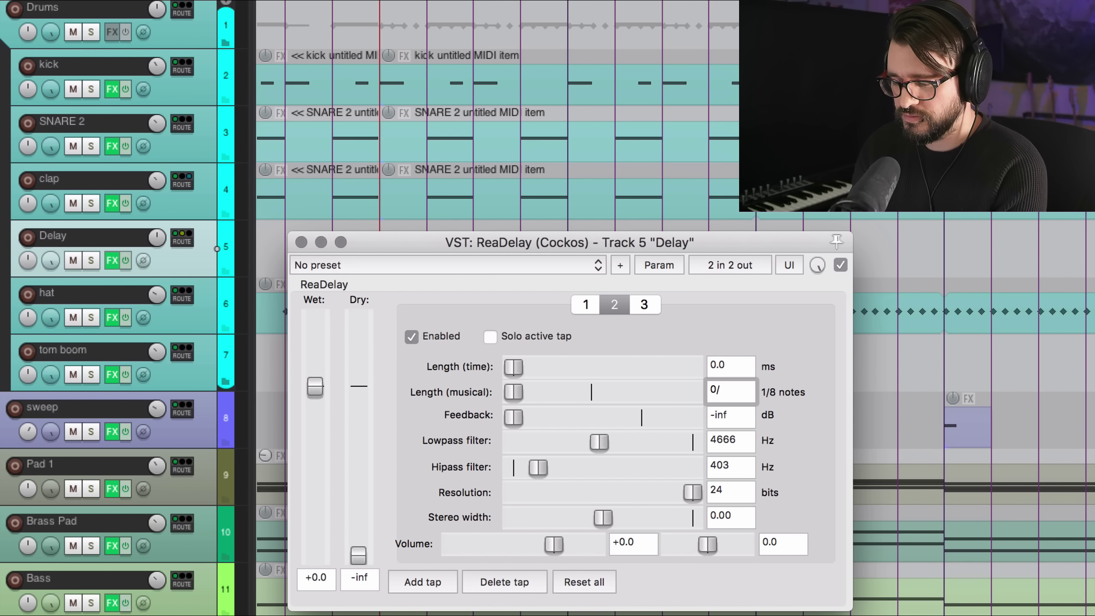
{"action": "type", "text": "95"}
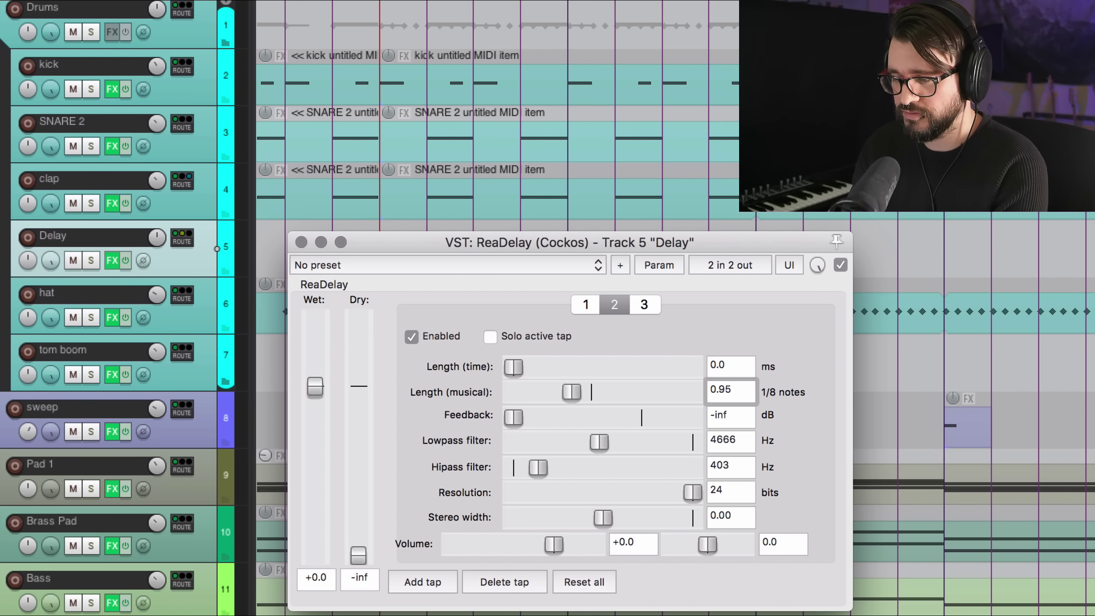
{"action": "key", "text": "Return"}
{"action": "key", "text": "space"}
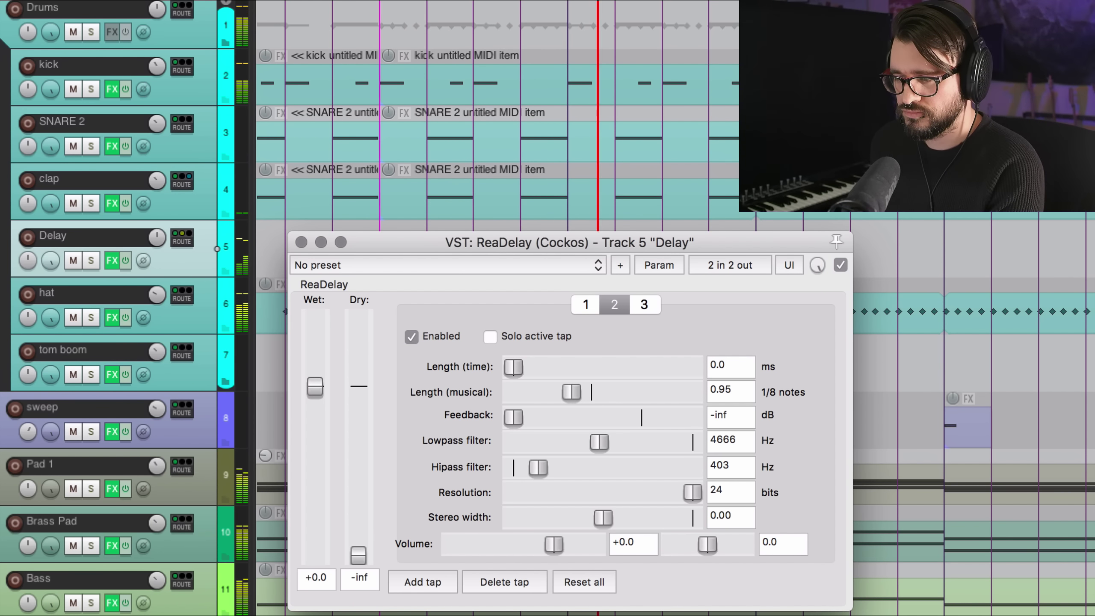
{"action": "key", "text": "space"}
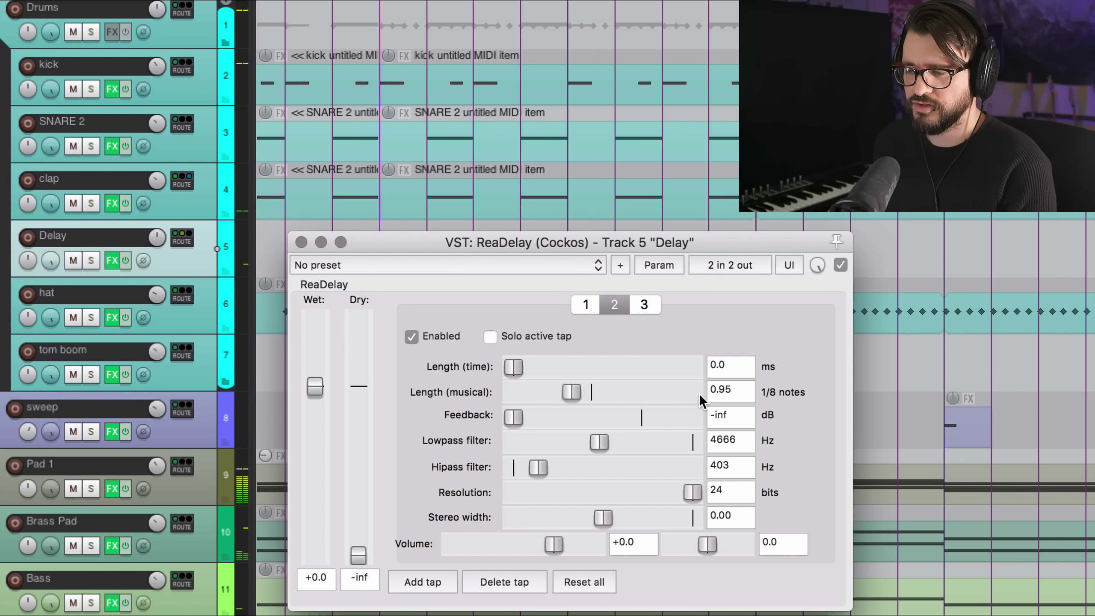
Review the musical length, filter and pan settings of all three delay taps.
{"action": "left_click", "coordinate": [738, 390]}
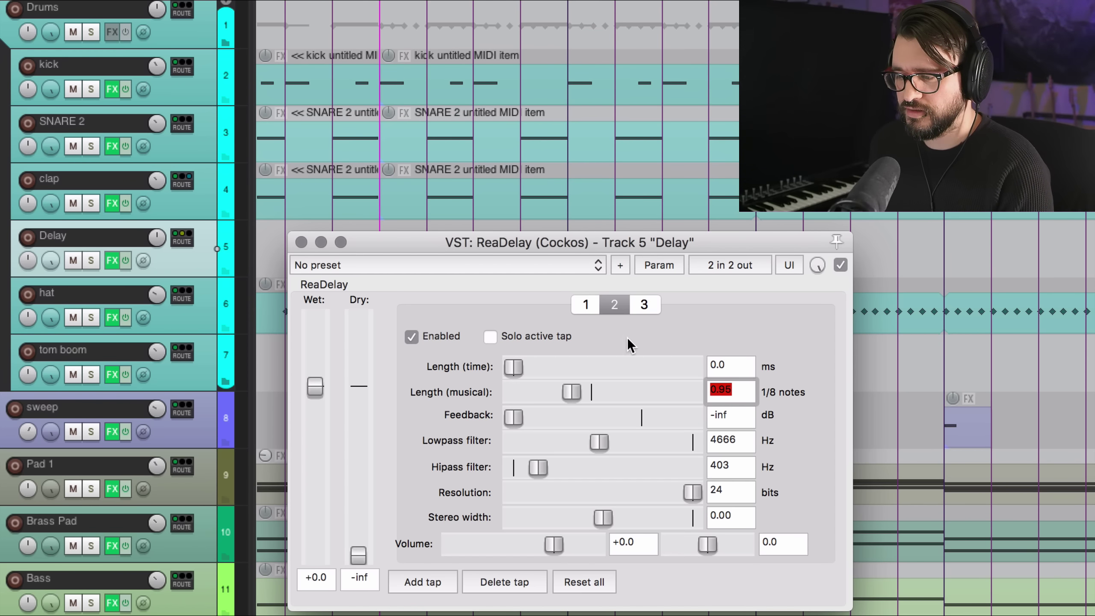
{"action": "left_click", "coordinate": [592, 306]}
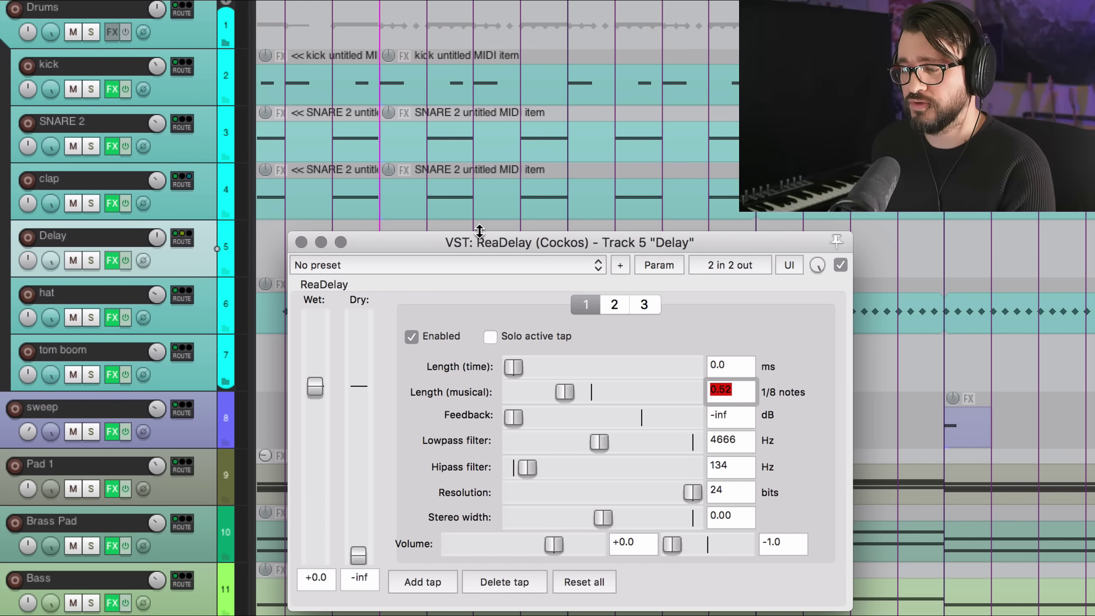
{"action": "key", "text": "Return"}
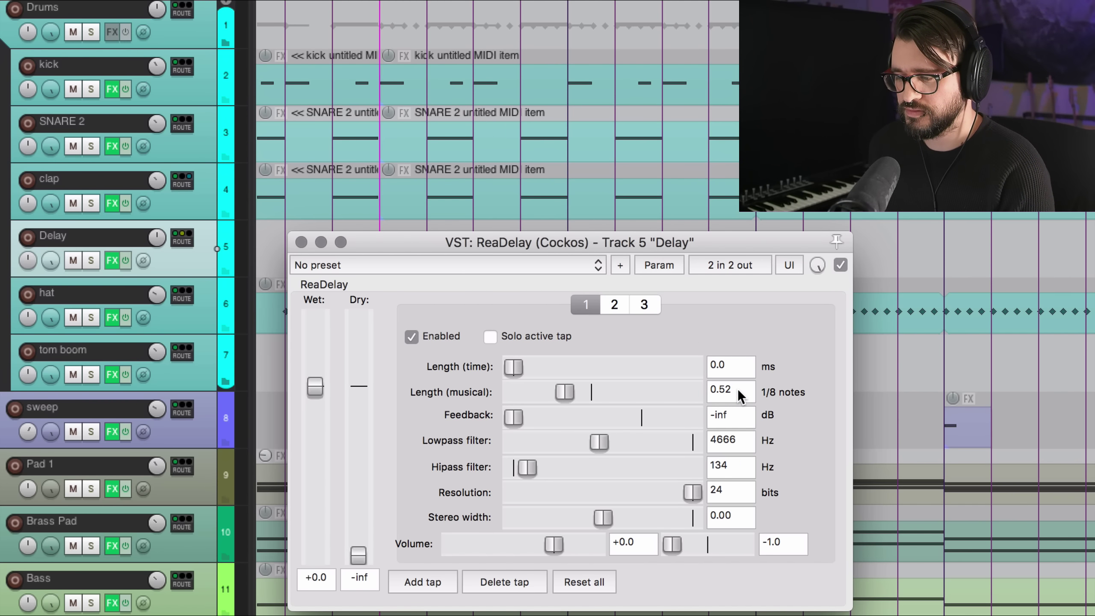
{"action": "left_click", "coordinate": [645, 305]}
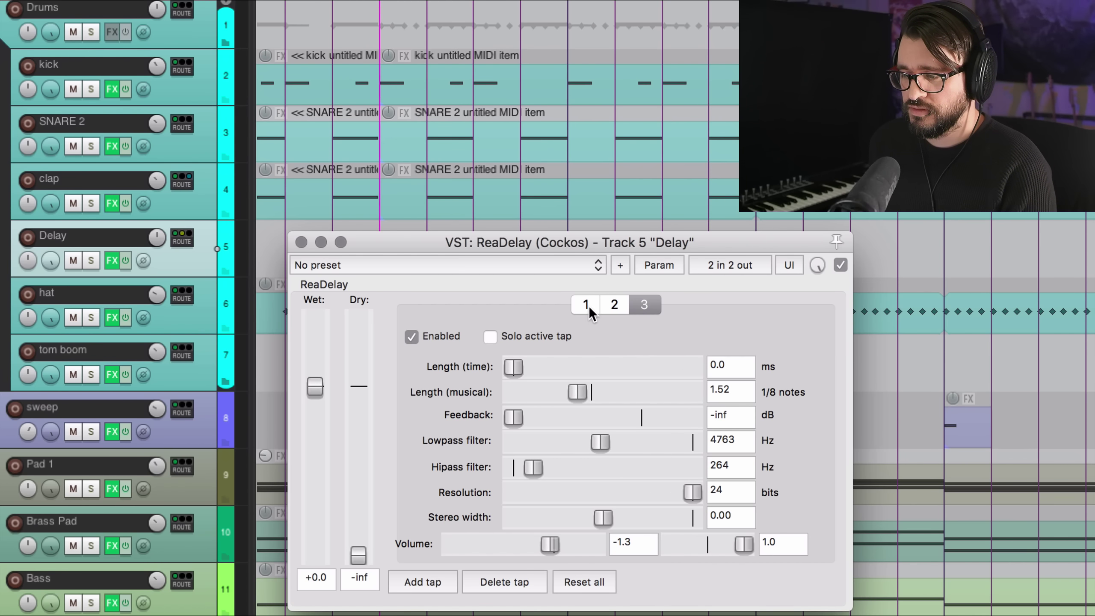
{"action": "left_click", "coordinate": [589, 306]}
{"action": "left_click", "coordinate": [615, 305]}
{"action": "left_click", "coordinate": [648, 306]}
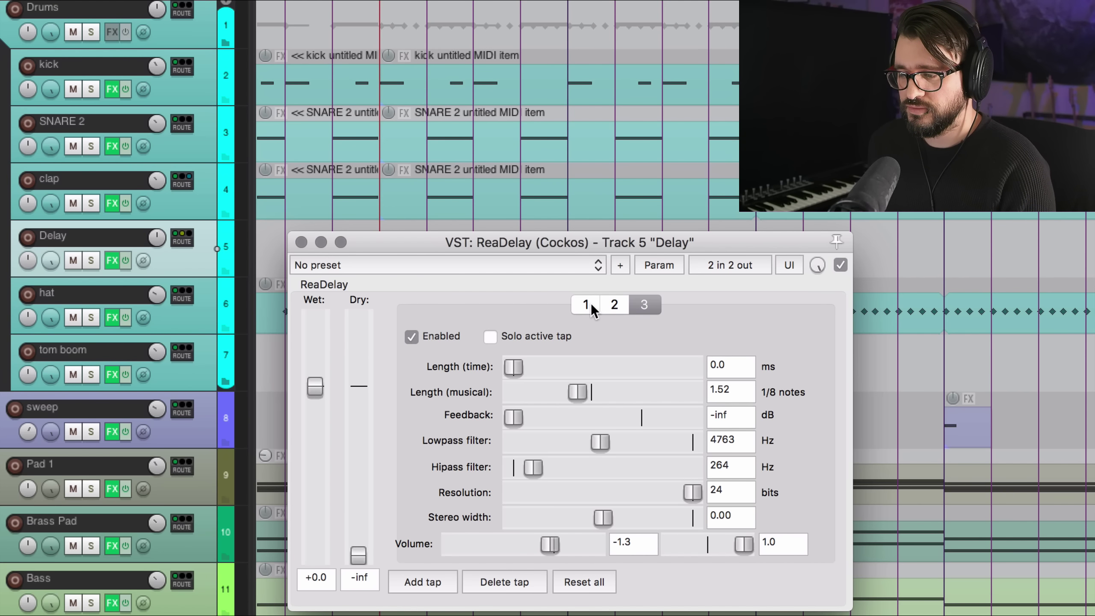
Add a fourth tap based on the second tap's settings and set its musical length to 2.02 eighth notes.
{"action": "left_click", "coordinate": [613, 304]}
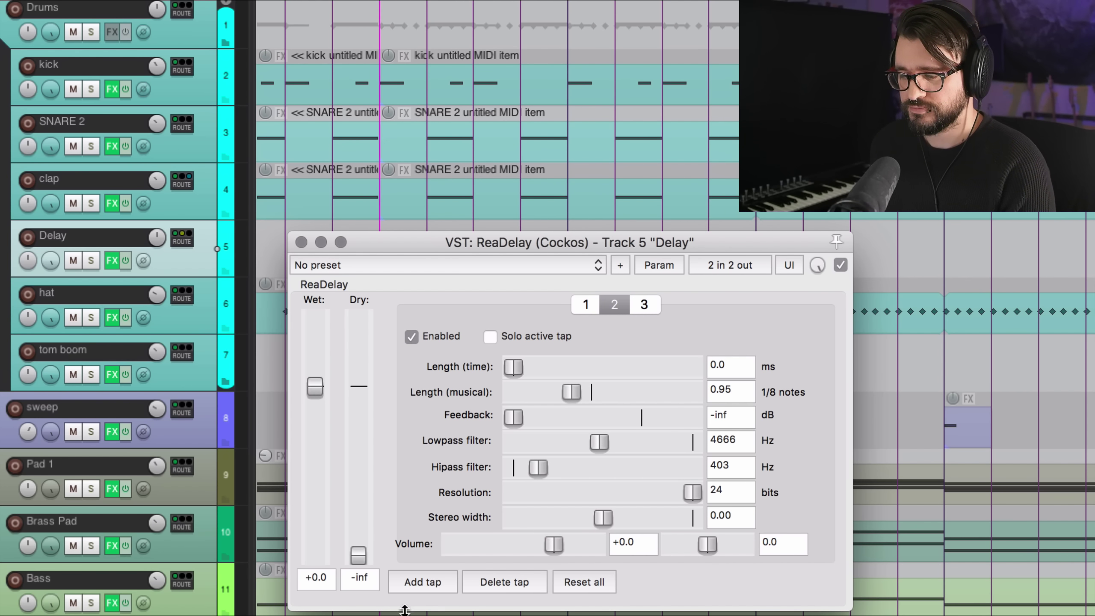
{"action": "left_click", "coordinate": [427, 580]}
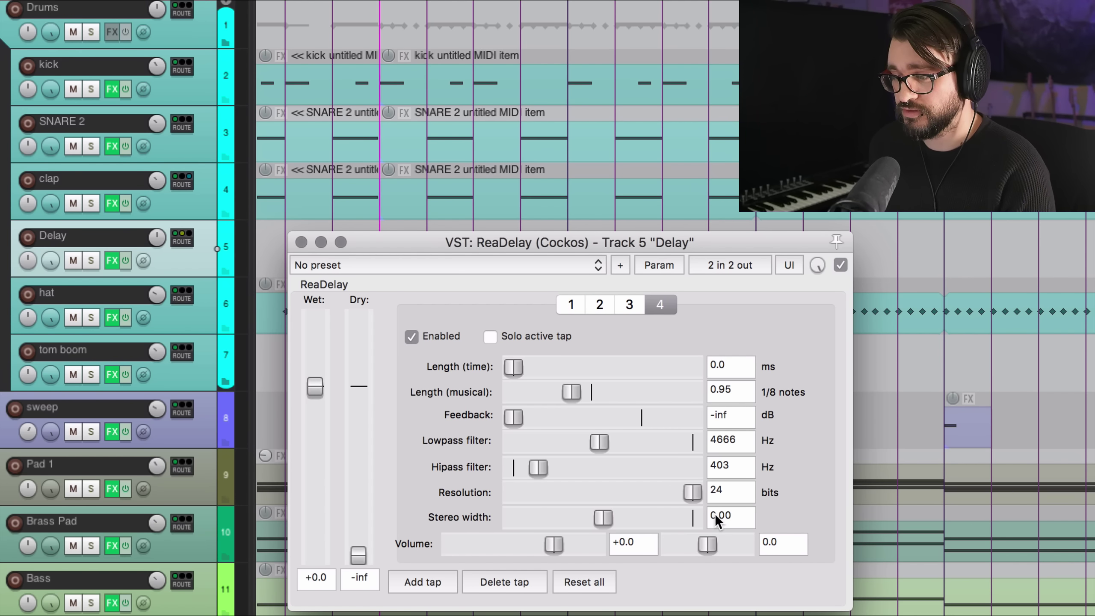
{"action": "left_click", "coordinate": [638, 308]}
{"action": "left_click", "coordinate": [652, 305]}
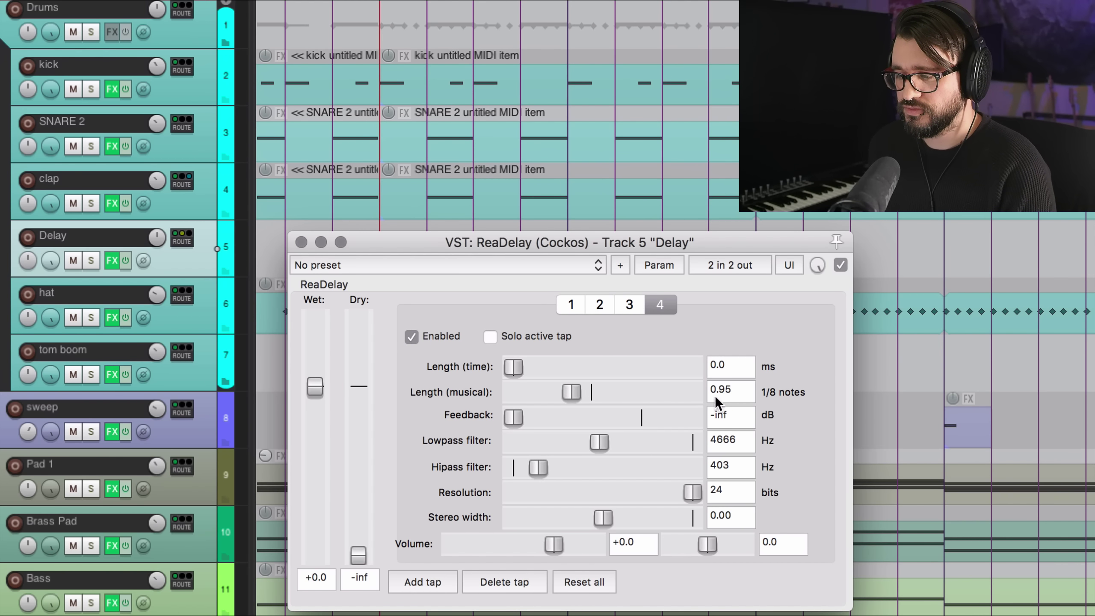
{"action": "left_click_drag", "start_coordinate": [738, 388], "coordinate": [688, 388]}
{"action": "type", "text": "2.02"}
{"action": "key", "text": "Return"}
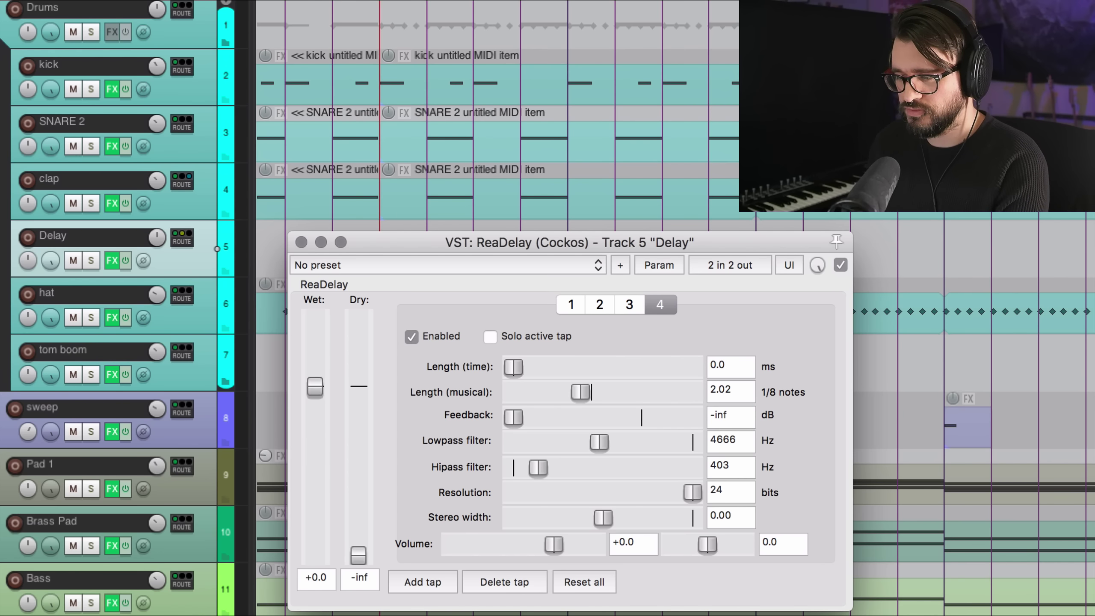
Add a fifth tap based on the first tap's settings and set its musical length to 2.48 eighth notes.
{"action": "left_click", "coordinate": [572, 305]}
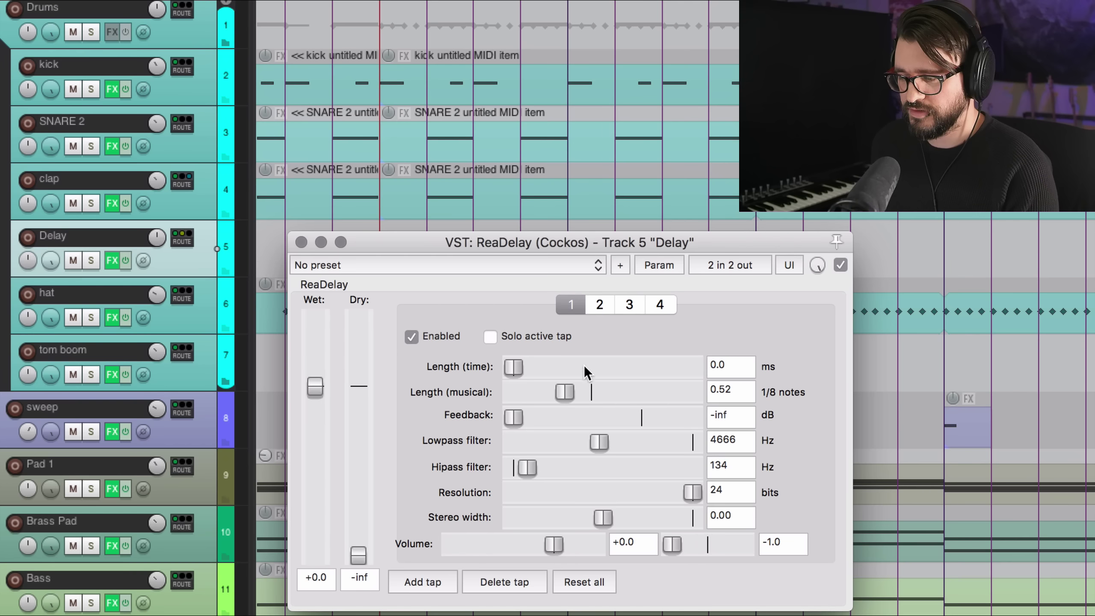
{"action": "left_click", "coordinate": [438, 580]}
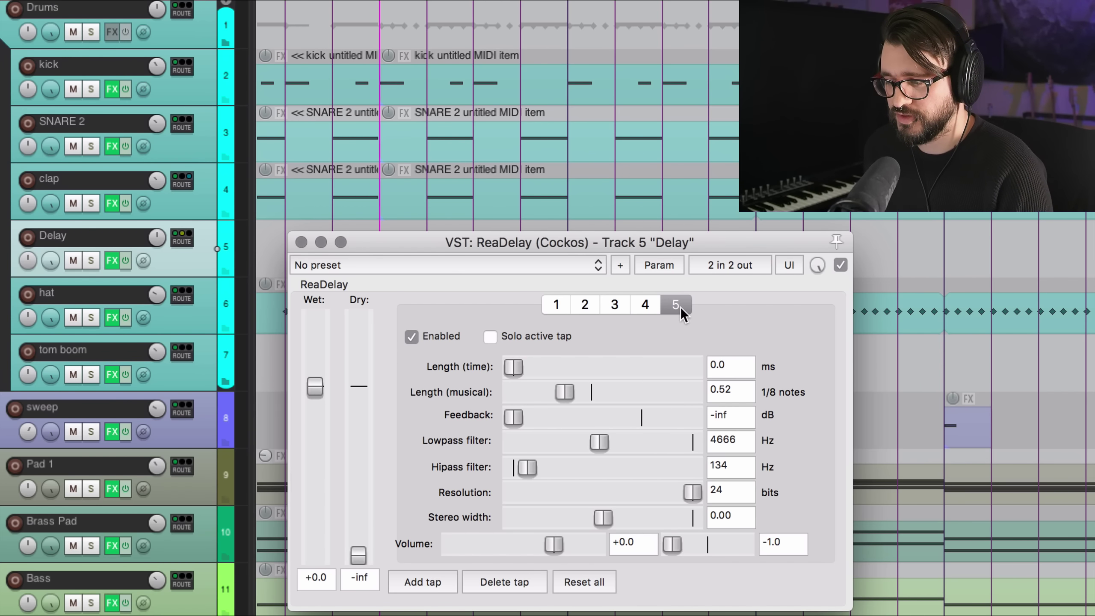
{"action": "left_click", "coordinate": [741, 388]}
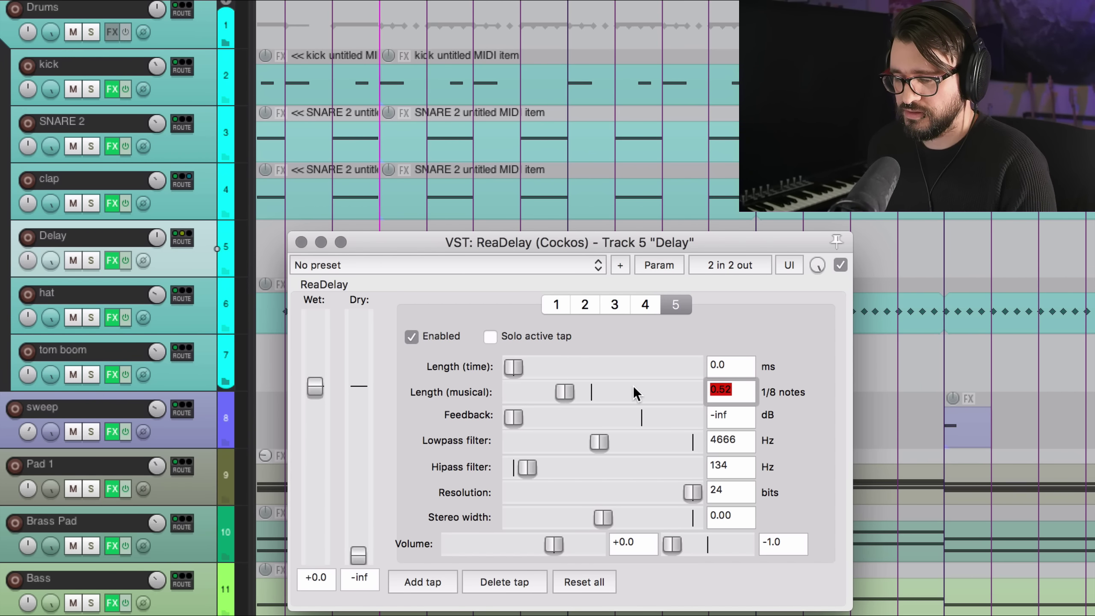
{"action": "type", "text": "2.48"}
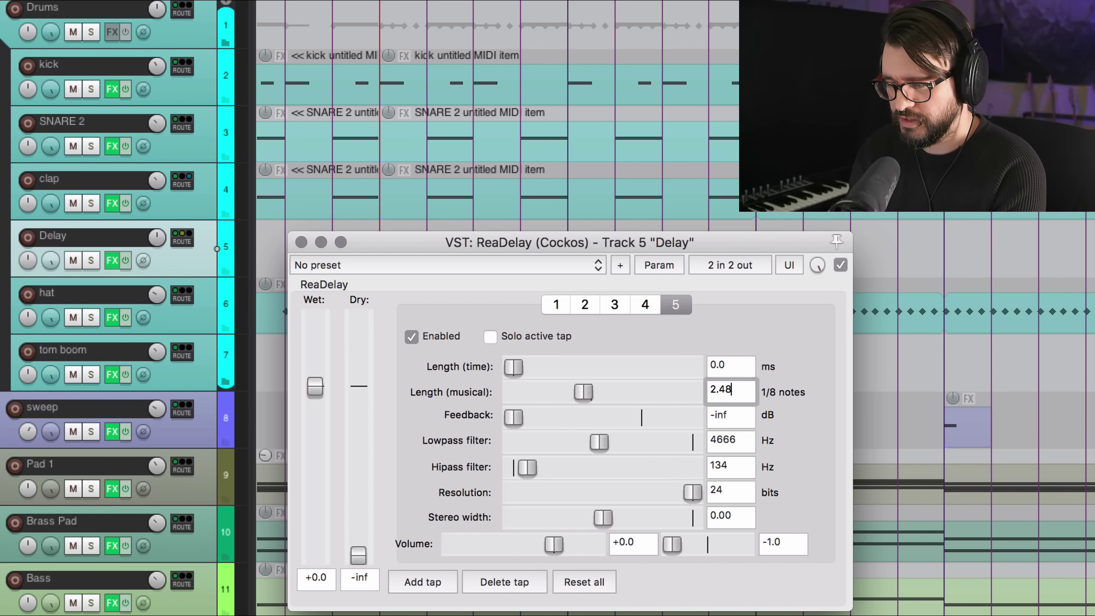
{"action": "key", "text": "Return"}
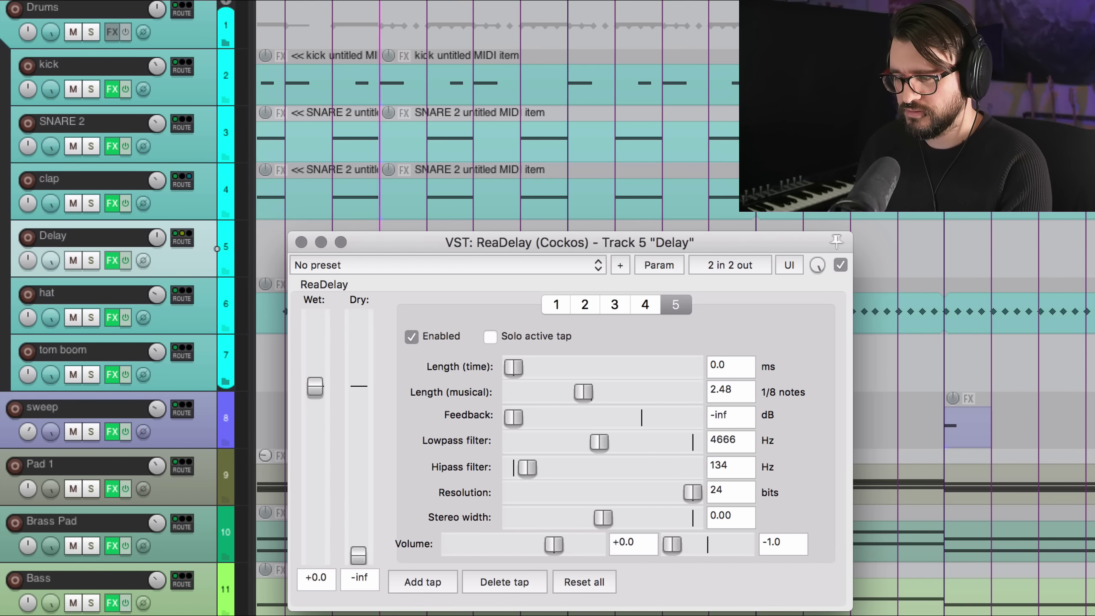
Add a sixth tap based on the third tap's settings and set its musical length to 2.97 eighth notes.
{"action": "left_click", "coordinate": [613, 315]}
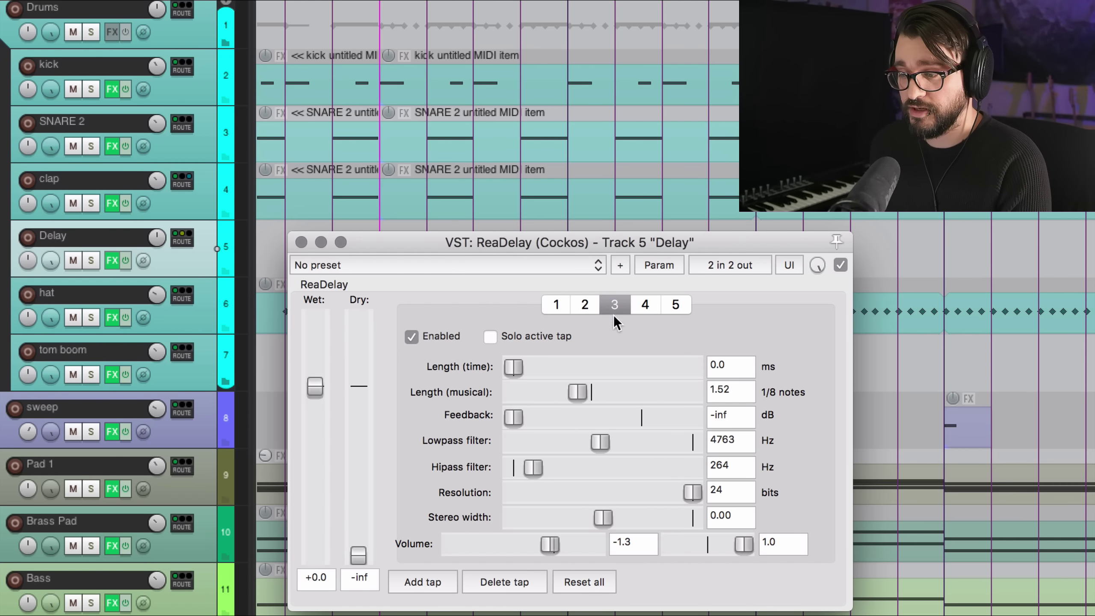
{"action": "left_click", "coordinate": [430, 581]}
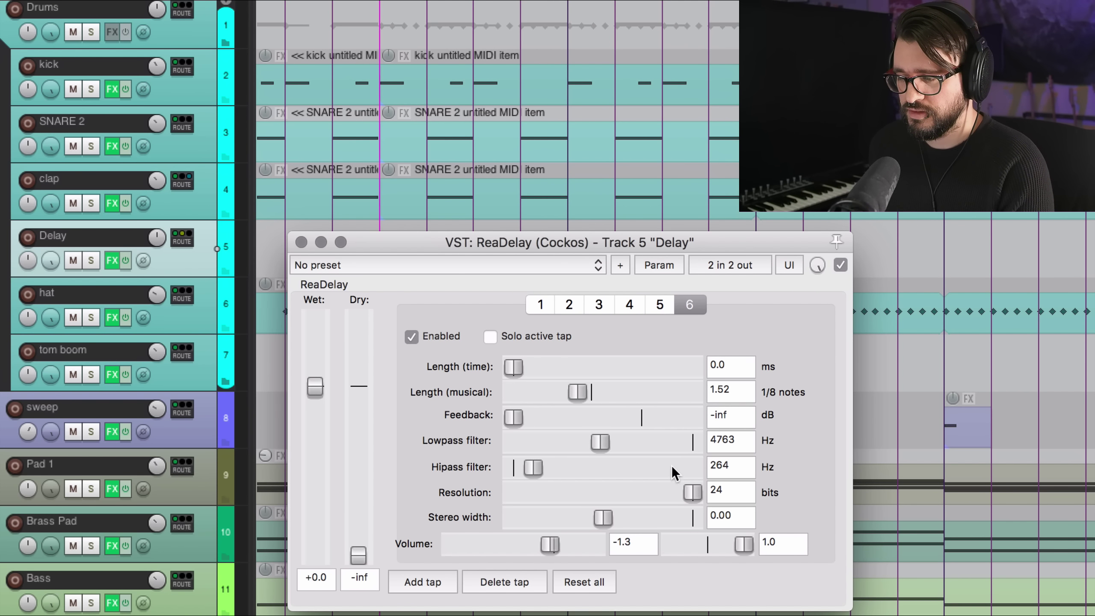
{"action": "left_click", "coordinate": [734, 389]}
{"action": "left_click", "coordinate": [689, 305]}
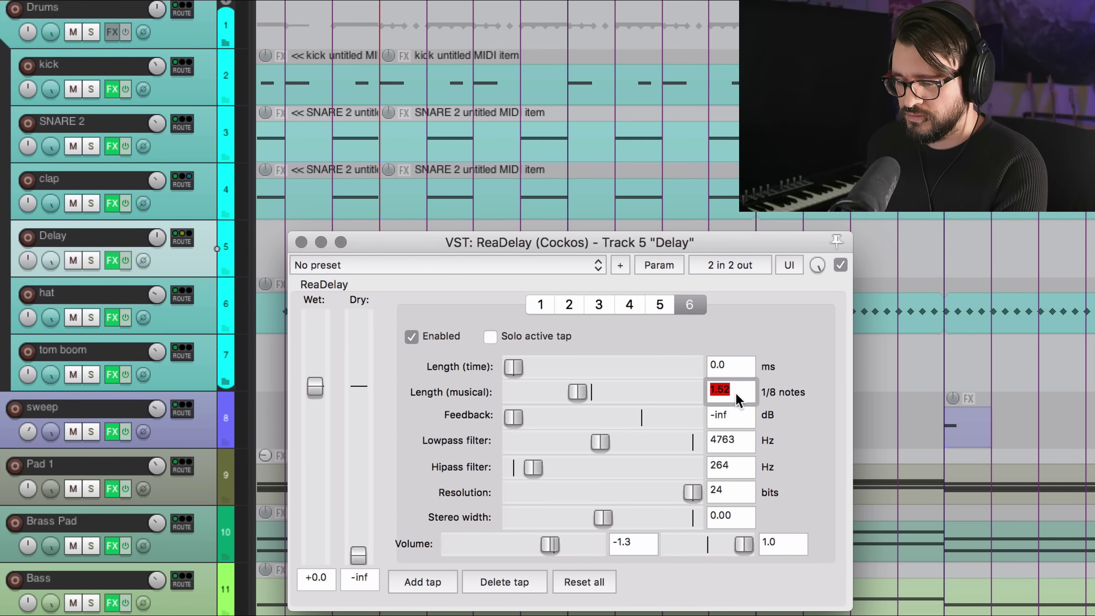
{"action": "type", "text": "2.97"}
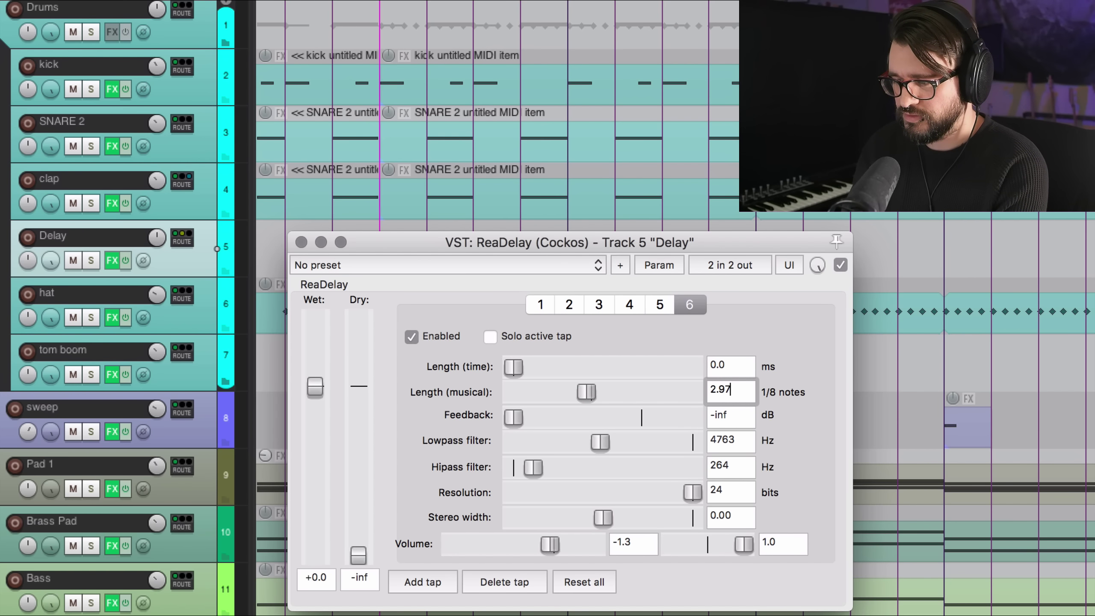
{"action": "key", "text": "Return"}
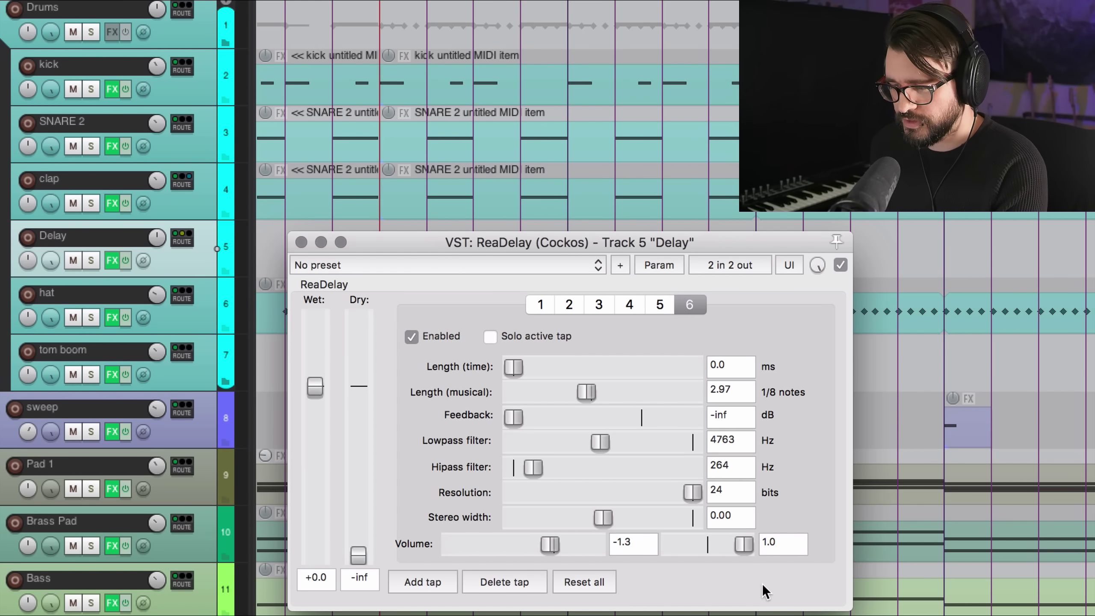
Set the fourth delay tap's volume to -6.
{"action": "left_click", "coordinate": [629, 304]}
{"action": "left_click", "coordinate": [608, 305]}
{"action": "left_click", "coordinate": [629, 304]}
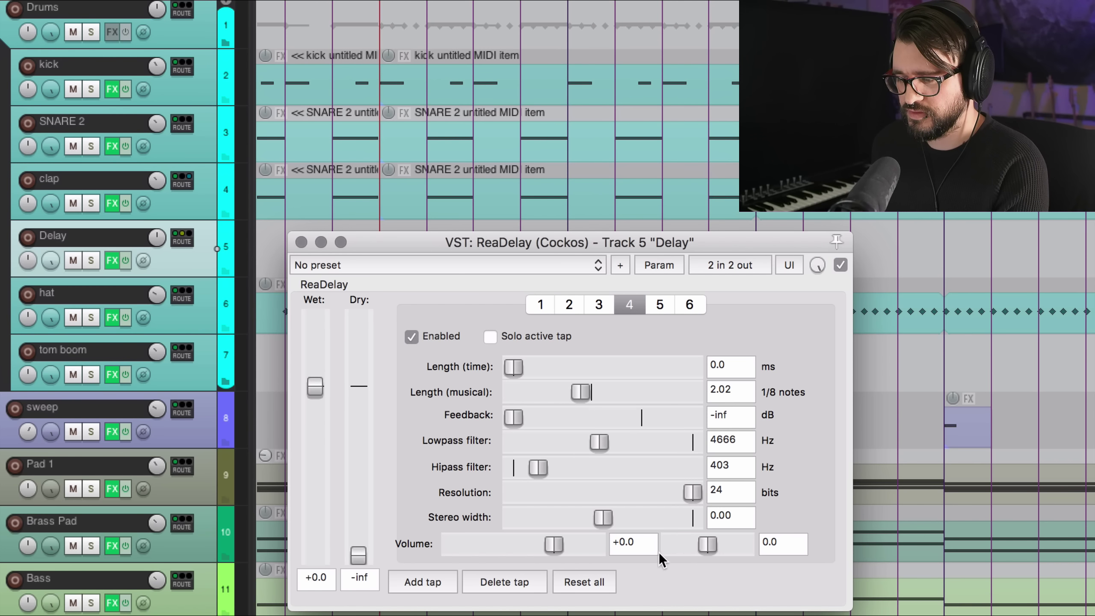
{"action": "double_click", "coordinate": [645, 543]}
{"action": "key", "text": "BackSpace"}
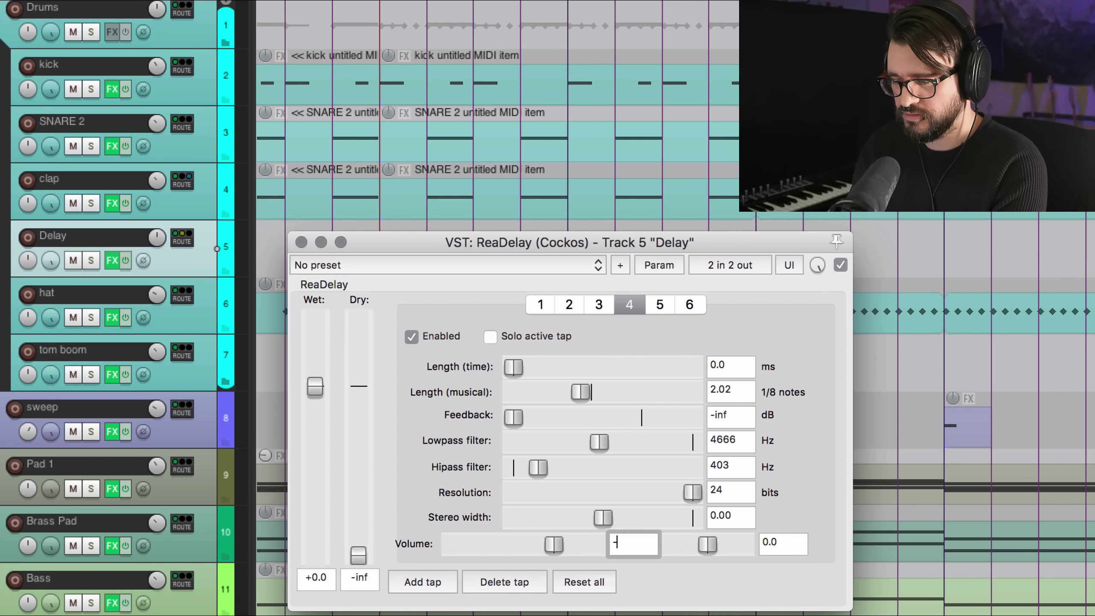
{"action": "type", "text": "-6"}
{"action": "key", "text": "Return"}
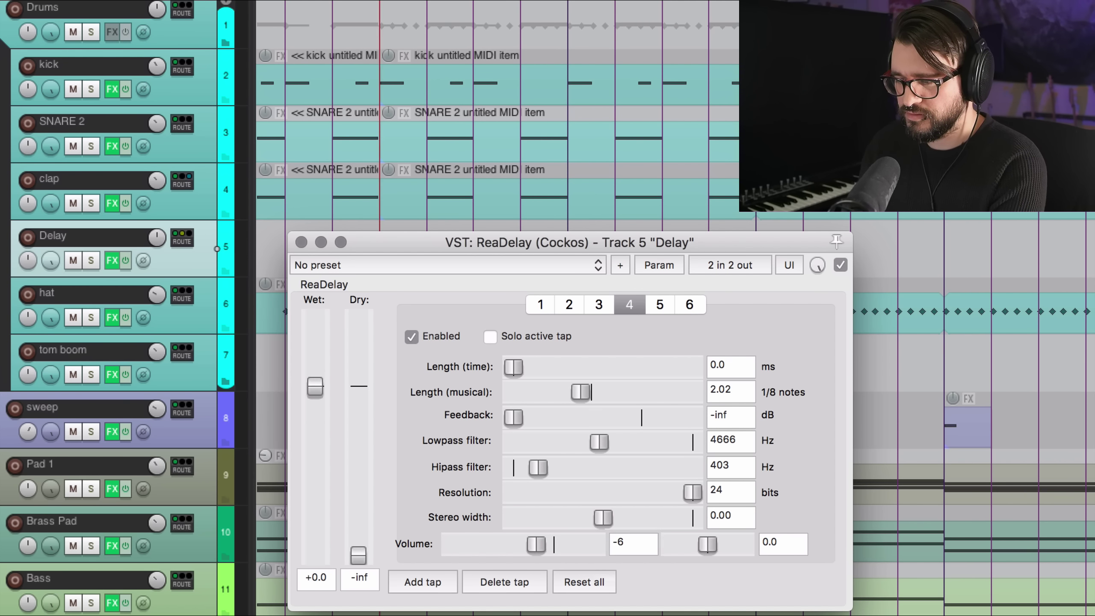
Set the volume of the fifth and sixth delay taps to -6 each.
{"action": "left_click", "coordinate": [660, 306]}
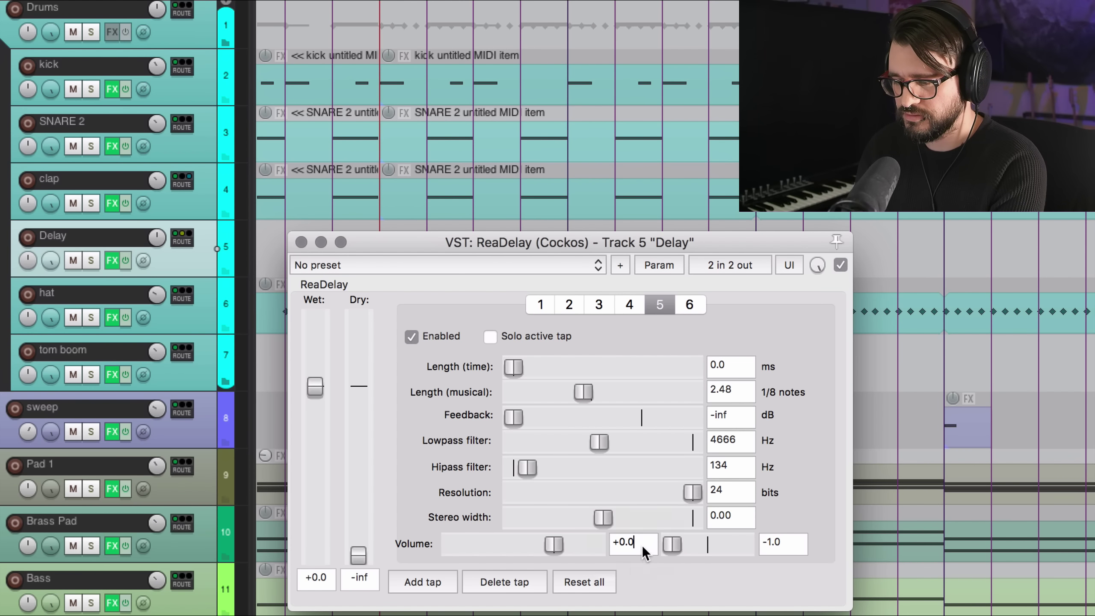
{"action": "key", "text": "BackSpace"}
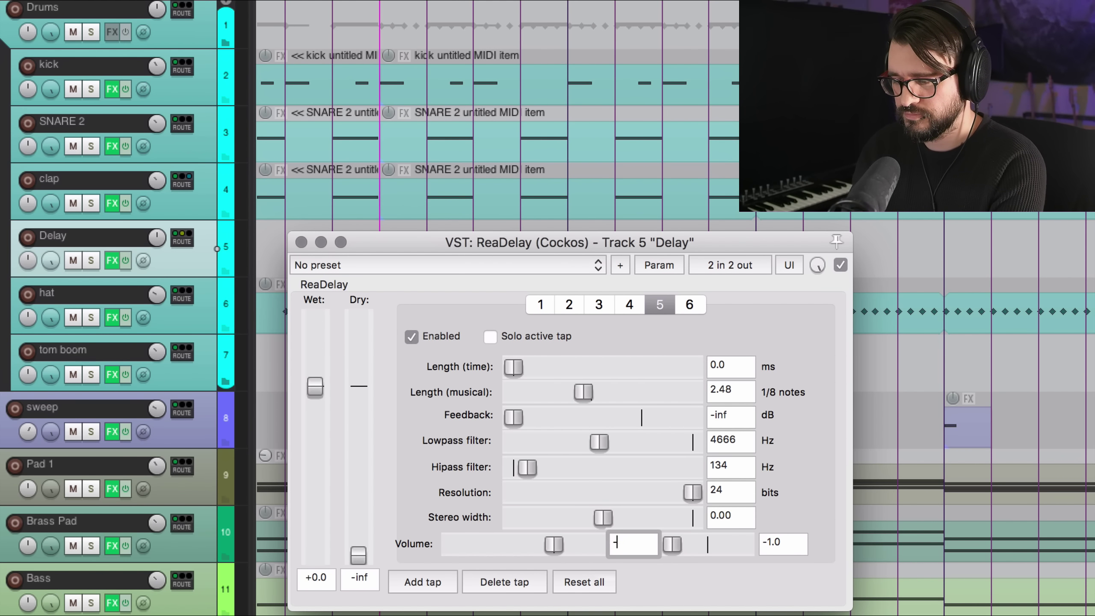
{"action": "type", "text": "-9"}
{"action": "key", "text": "Return"}
{"action": "left_click", "coordinate": [689, 305]}
{"action": "double_click", "coordinate": [642, 545]}
{"action": "type", "text": "-6"}
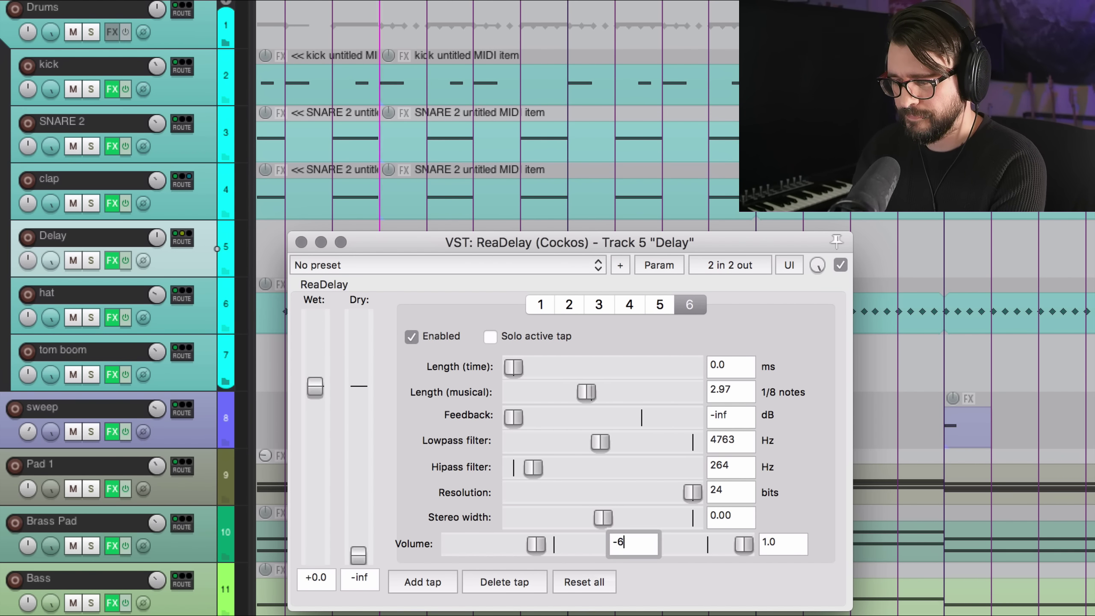
{"action": "key", "text": "Return"}
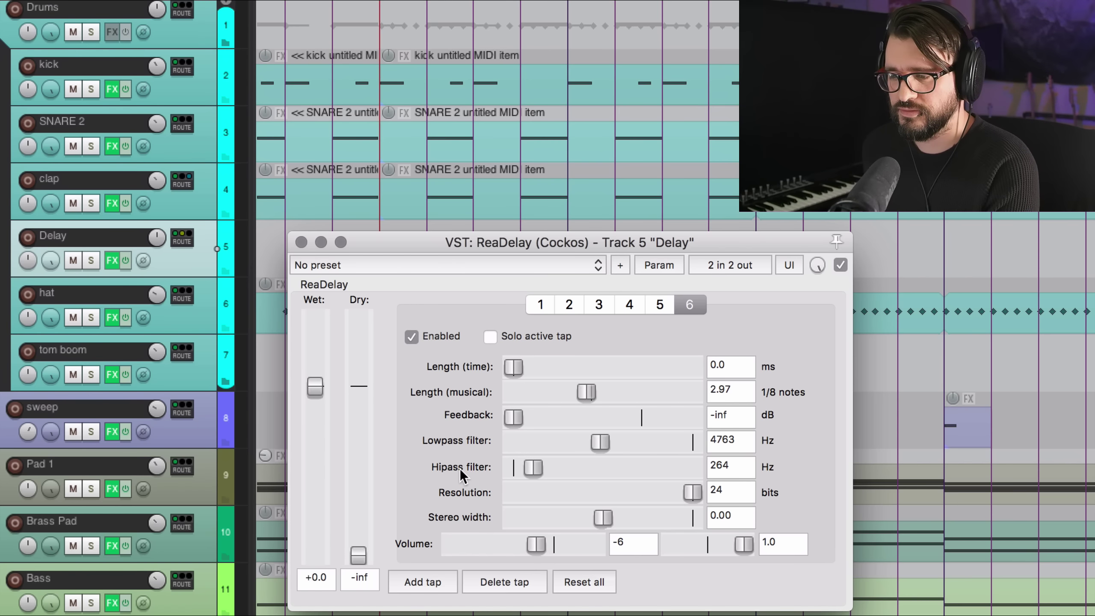
Play the full mix and solo the clap and Delay tracks to hear the taps in isolation.
{"action": "key", "text": "space"}
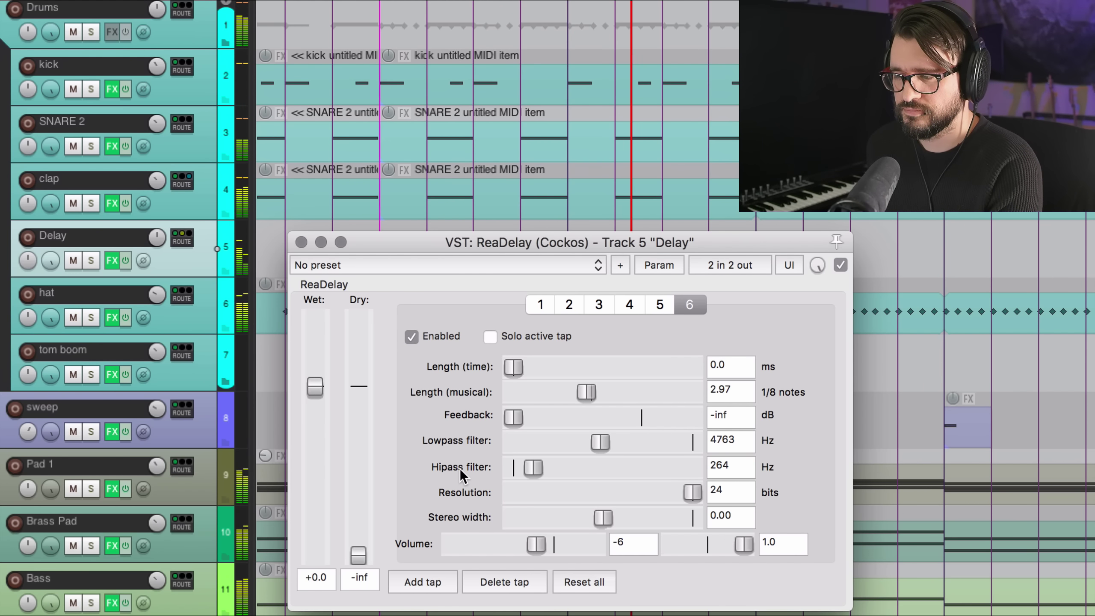
{"action": "left_click", "coordinate": [89, 202]}
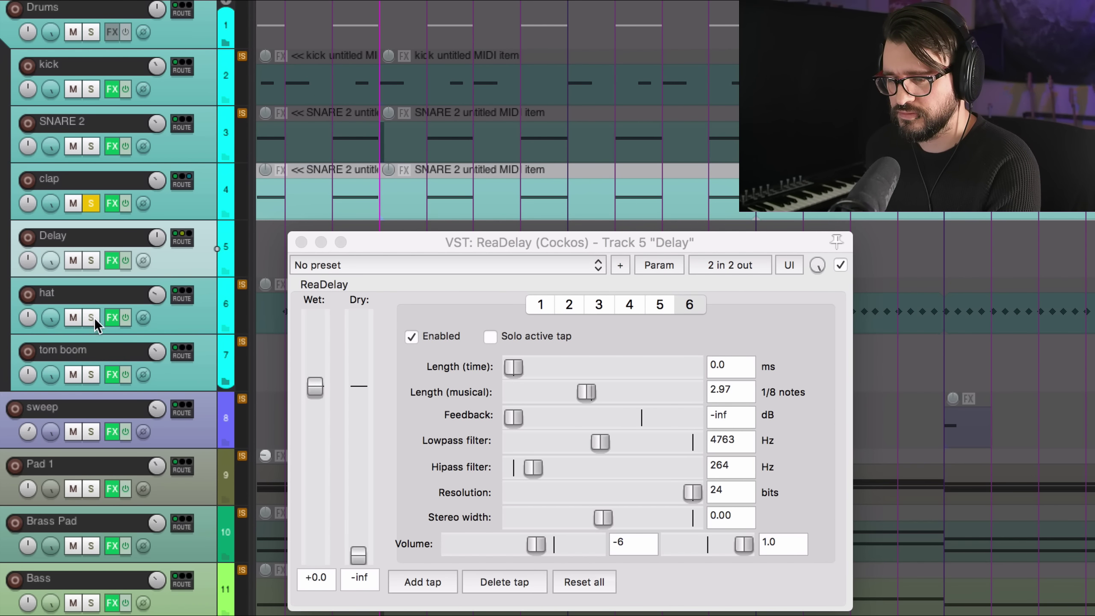
{"action": "left_click", "coordinate": [90, 260]}
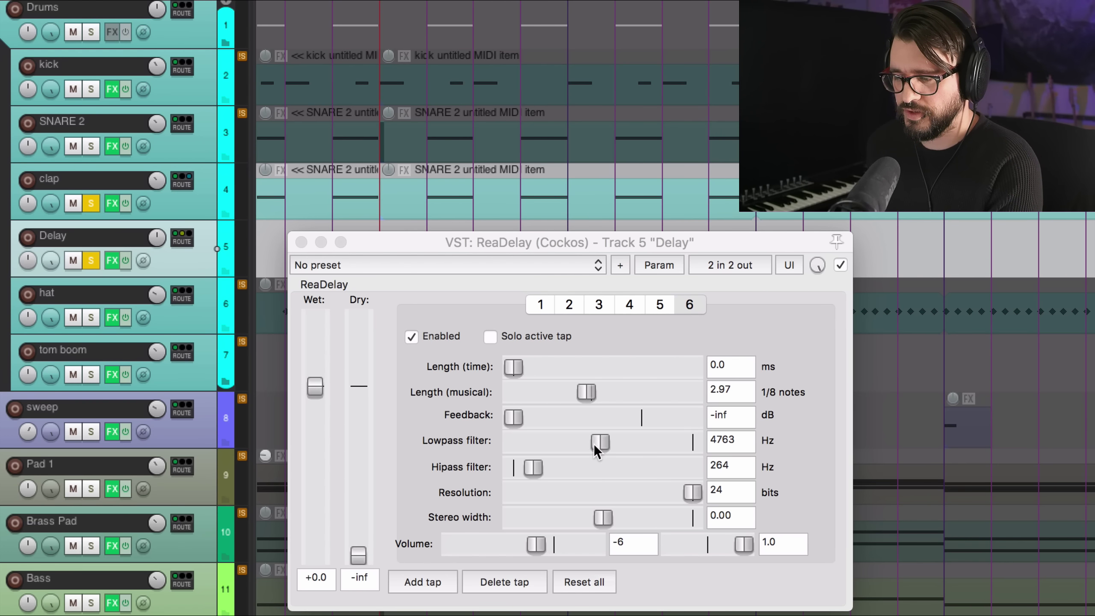
Set the sixth delay tap's lowpass filter to 2500 Hz.
{"action": "left_click_drag", "start_coordinate": [743, 440], "coordinate": [715, 440]}
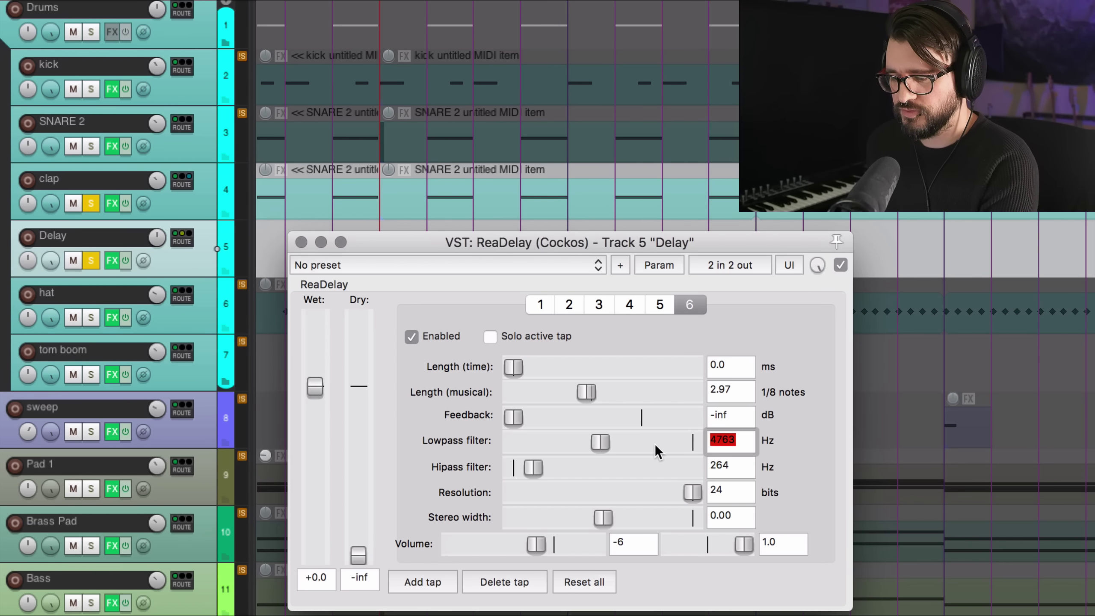
{"action": "type", "text": "2500"}
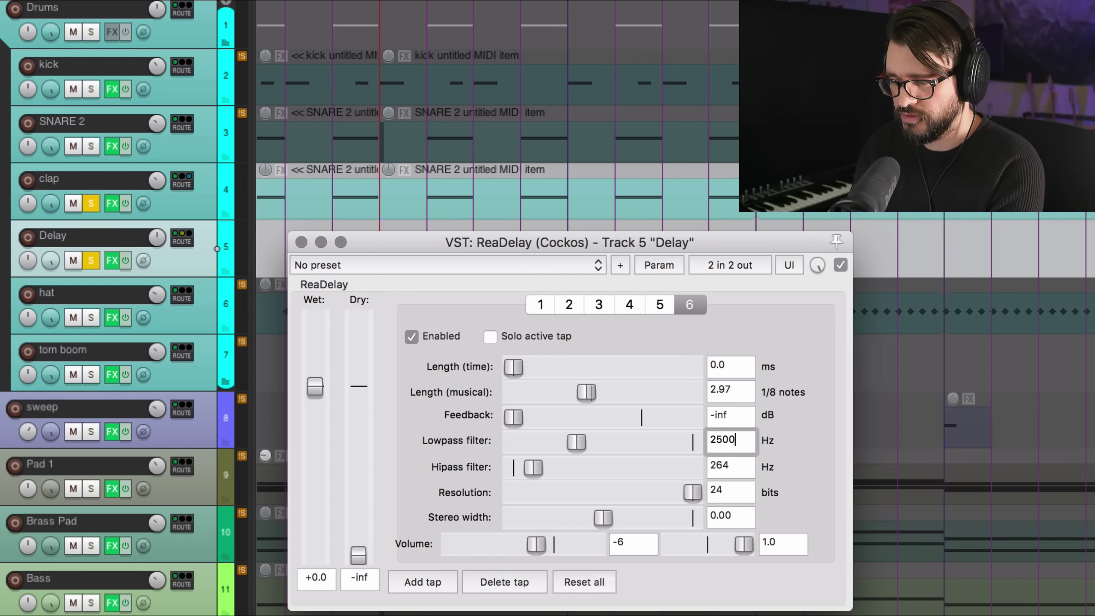
{"action": "left_click", "coordinate": [660, 298]}
{"action": "left_click", "coordinate": [690, 302]}
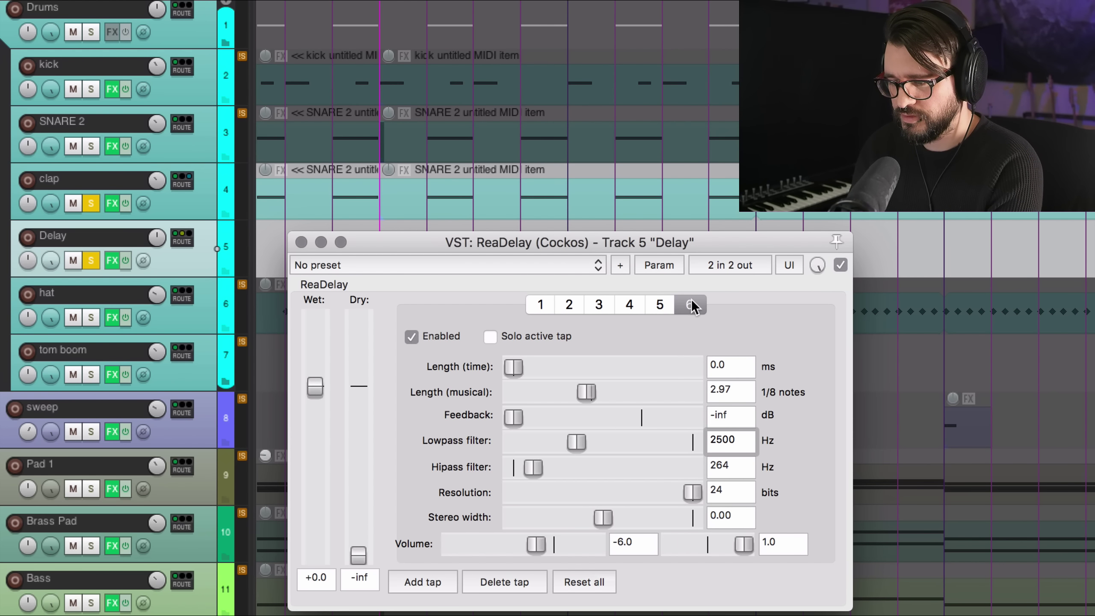
Set the lowpass filter of the fifth and fourth delay taps to 2500 Hz each.
{"action": "left_click", "coordinate": [662, 311]}
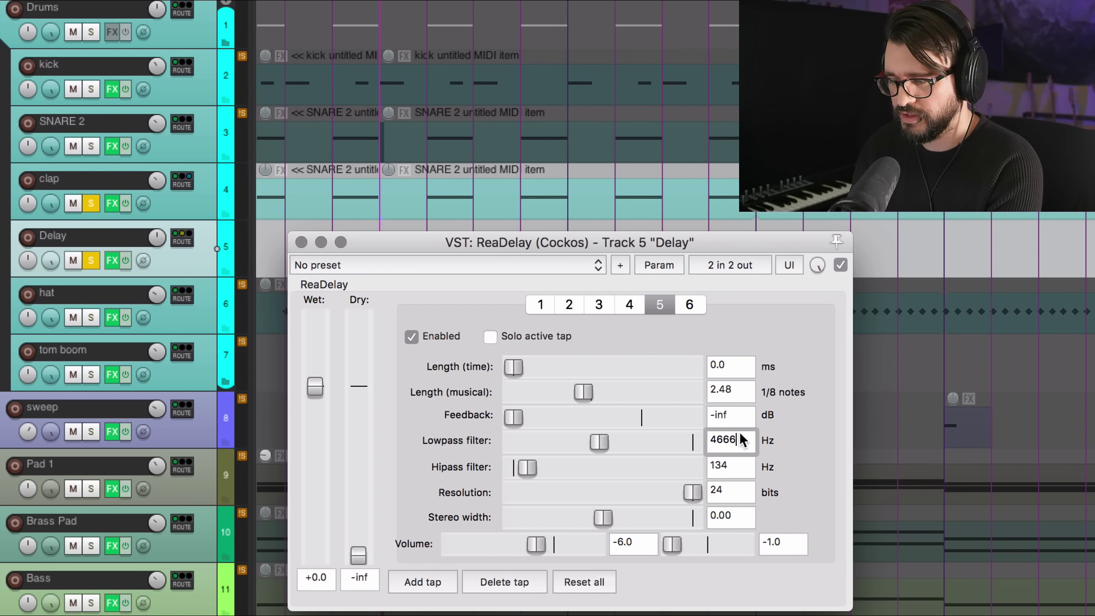
{"action": "type", "text": "2500"}
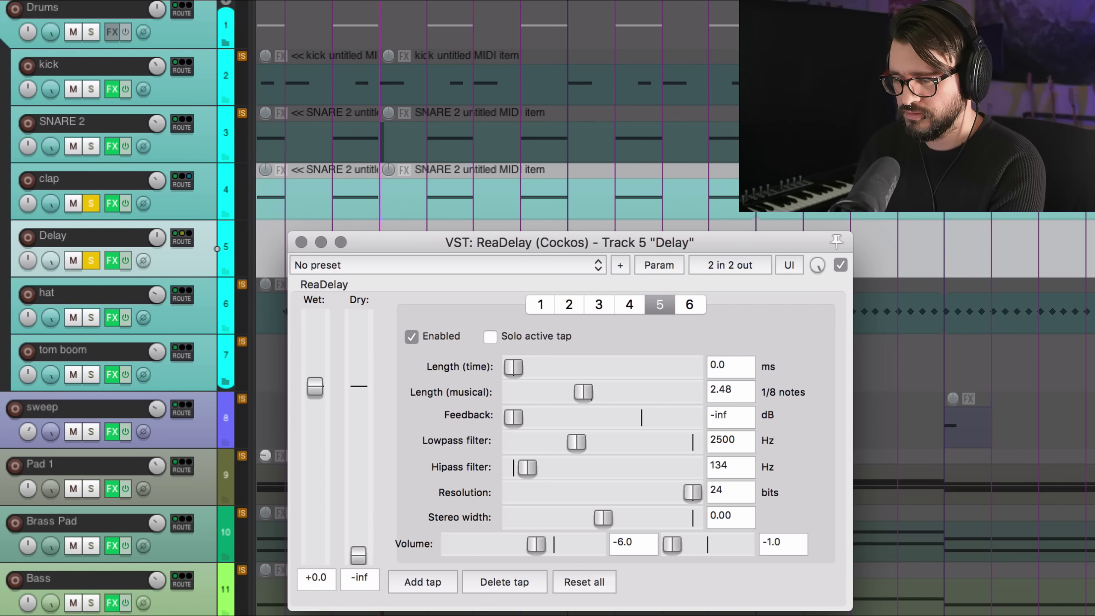
{"action": "left_click", "coordinate": [629, 304]}
{"action": "double_click", "coordinate": [733, 440]}
{"action": "type", "text": "2500"}
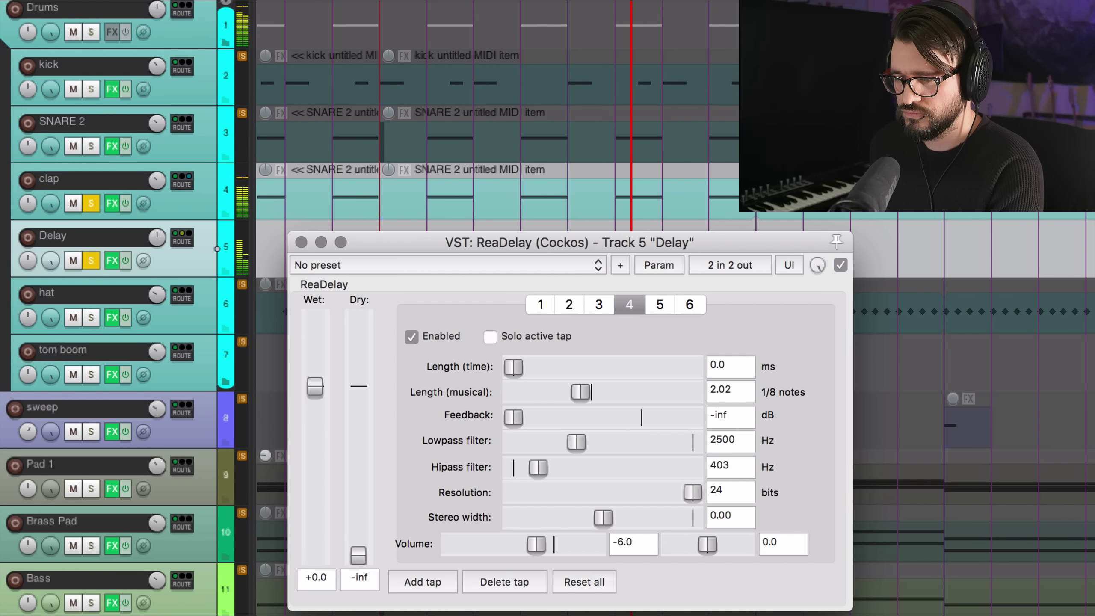
Unsolo the Delay and clap tracks during playback to hear the delay within the full mix.
{"action": "left_click", "coordinate": [91, 260]}
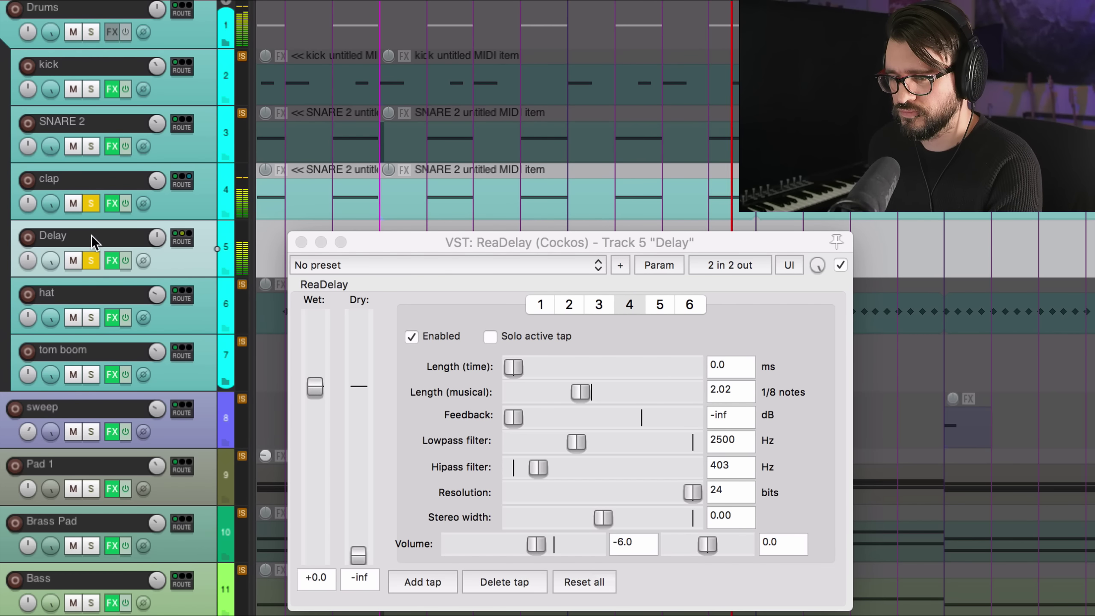
{"action": "left_click", "coordinate": [91, 203]}
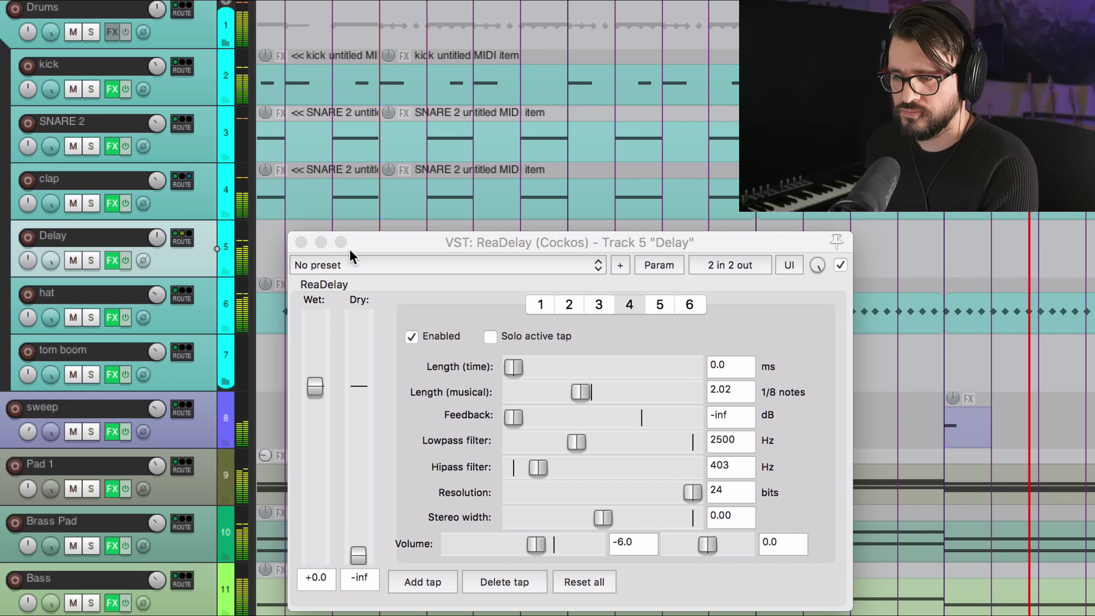
{"action": "left_click", "coordinate": [378, 241]}
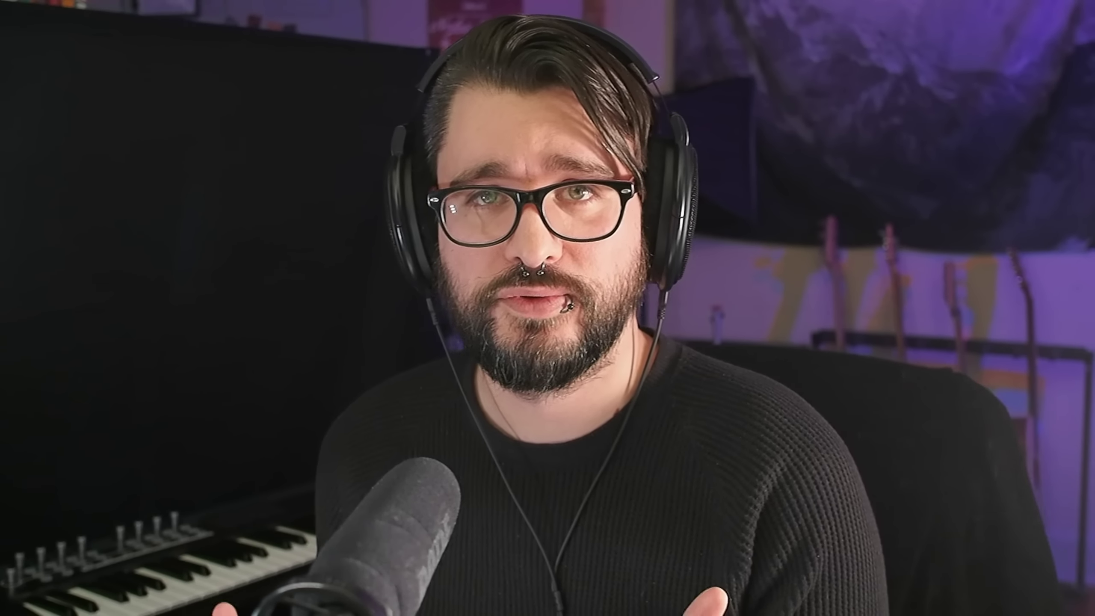